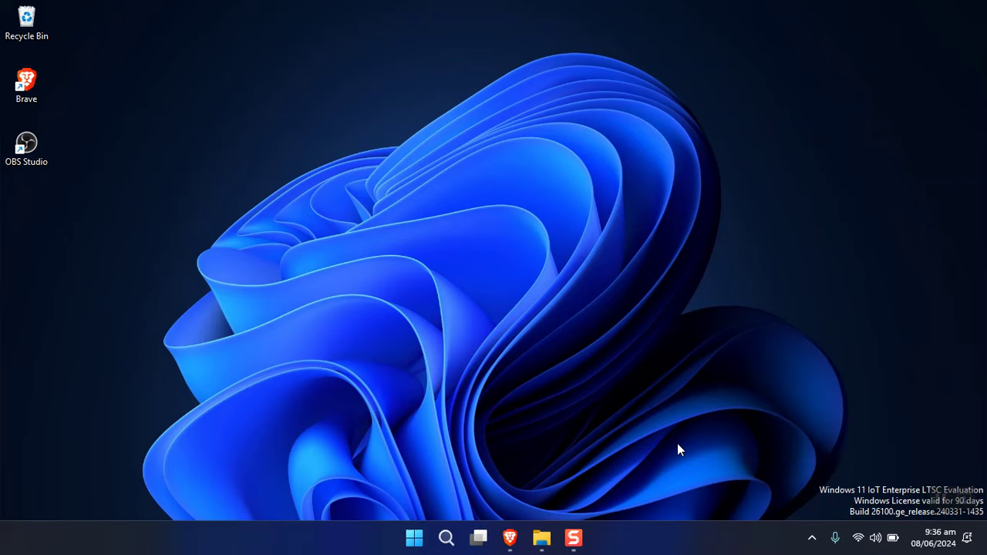
- Launch Calculator (System) from All apps, after expanding and collapsing the Accessibility folder
{"action": "left_click", "coordinate": [414, 538]}
{"action": "left_click", "coordinate": [659, 111]}
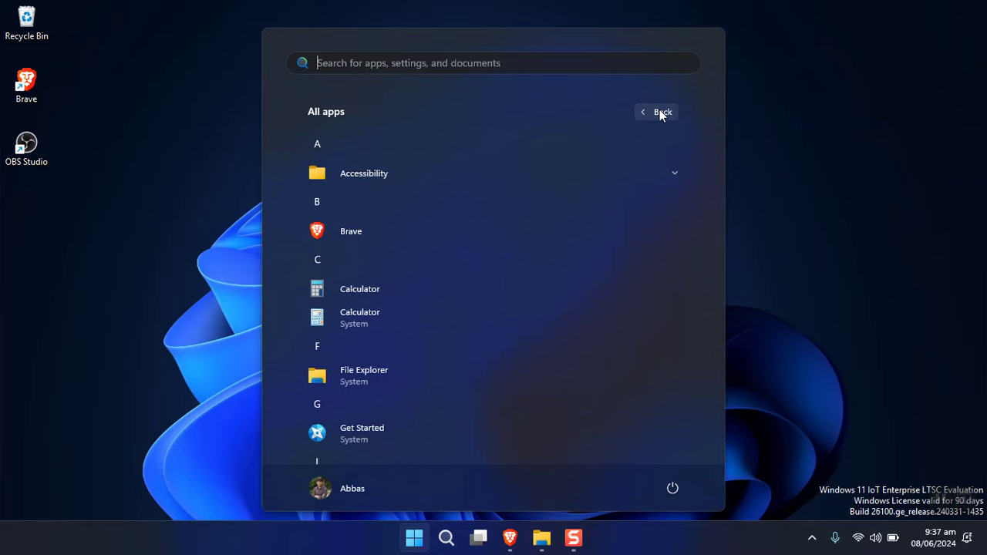
{"action": "scroll", "coordinate": [483, 227], "scroll_direction": "down", "scroll_amount": 2}
{"action": "scroll", "coordinate": [483, 227], "scroll_direction": "up", "scroll_amount": 2}
{"action": "left_click", "coordinate": [422, 178]}
{"action": "left_click", "coordinate": [420, 178]}
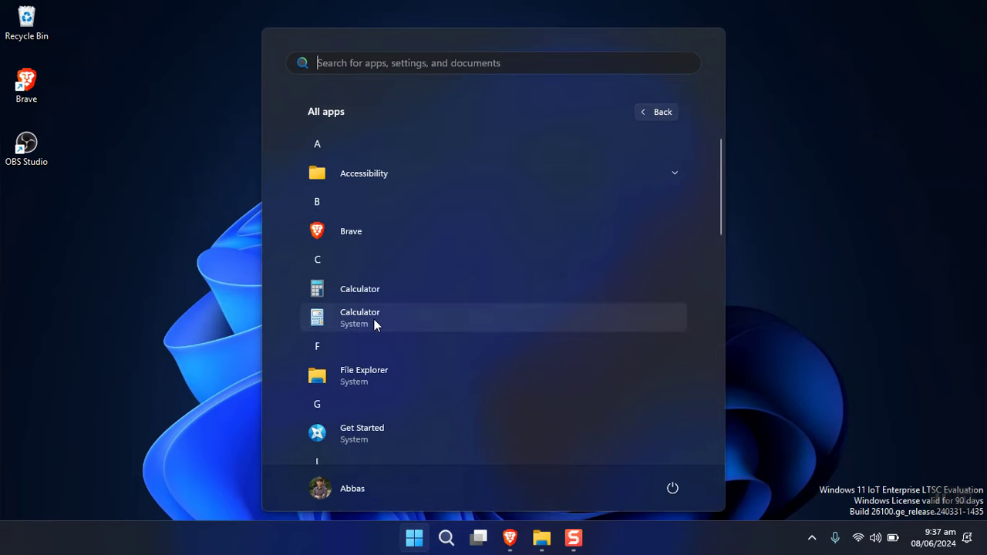
{"action": "scroll", "coordinate": [374, 307], "scroll_direction": "down", "scroll_amount": 1}
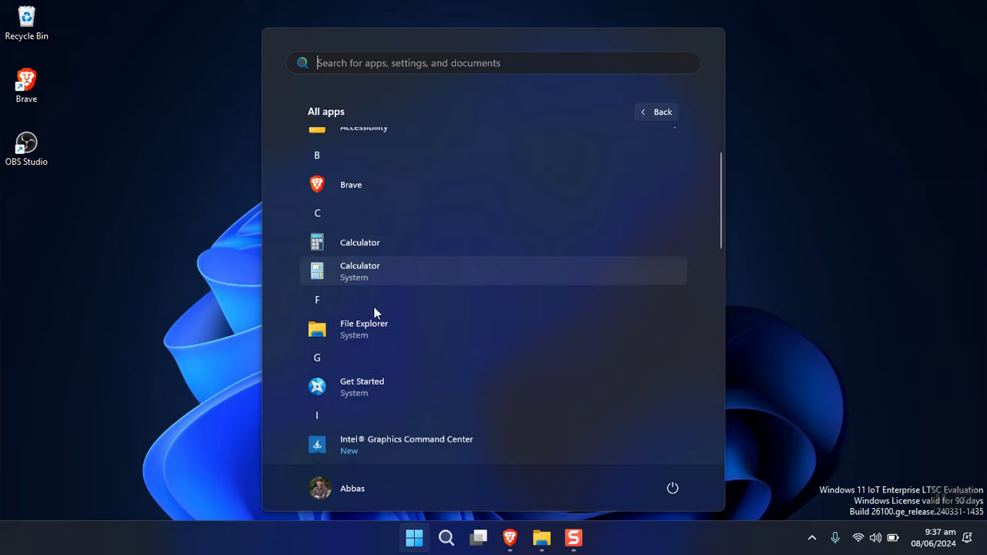
{"action": "left_click", "coordinate": [354, 270]}
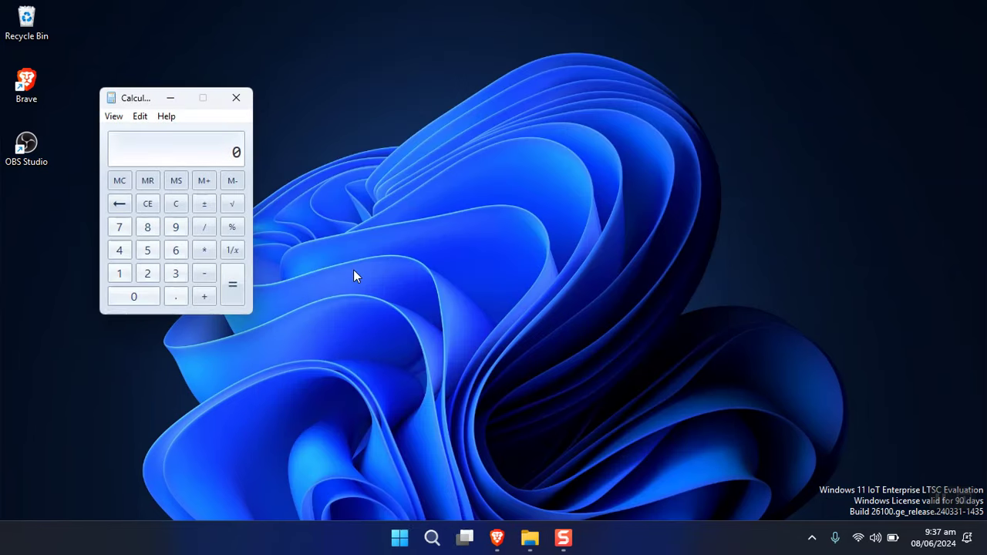
- Close Calculator and return to the Start menu's All apps list
{"action": "left_click", "coordinate": [235, 98]}
{"action": "left_click", "coordinate": [414, 538]}
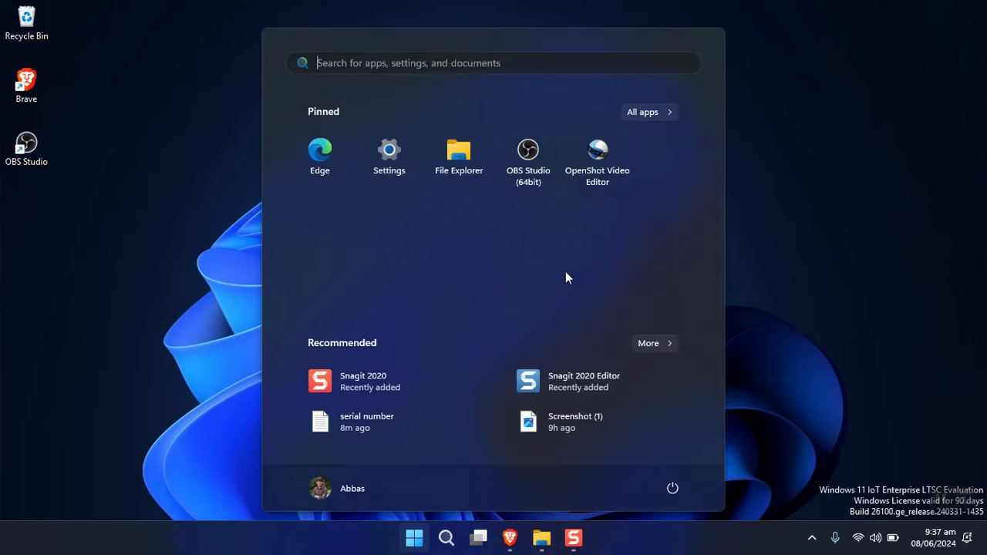
{"action": "left_click", "coordinate": [648, 116]}
- Relaunch Calculator, close it, and bring up the All apps list again
{"action": "left_click", "coordinate": [373, 283]}
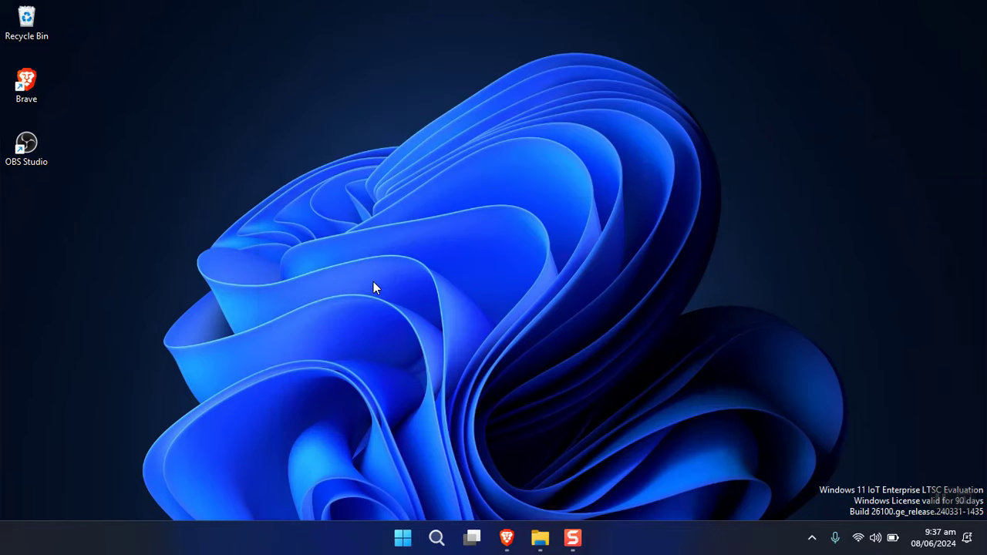
{"action": "left_click", "coordinate": [535, 49]}
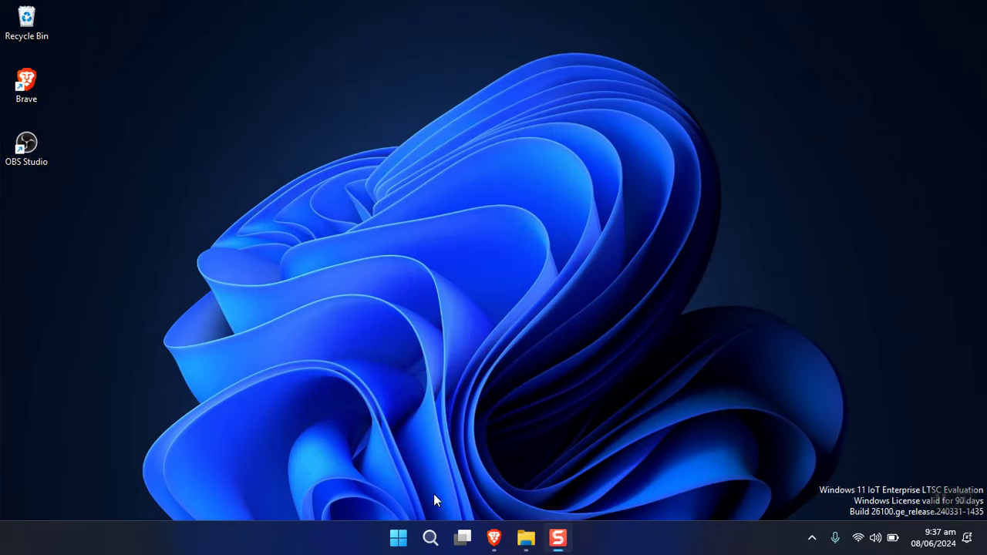
{"action": "left_click", "coordinate": [414, 537]}
{"action": "left_click", "coordinate": [640, 113]}
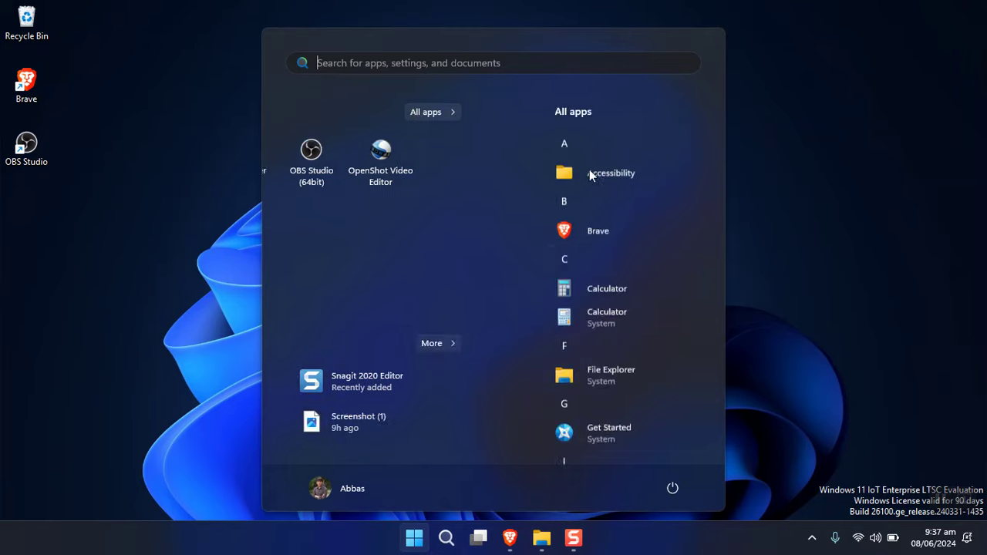
- Scroll down to the S entries and launch the classic Snipping Tool, then close it
{"action": "scroll", "coordinate": [555, 285], "scroll_direction": "down", "scroll_amount": 2}
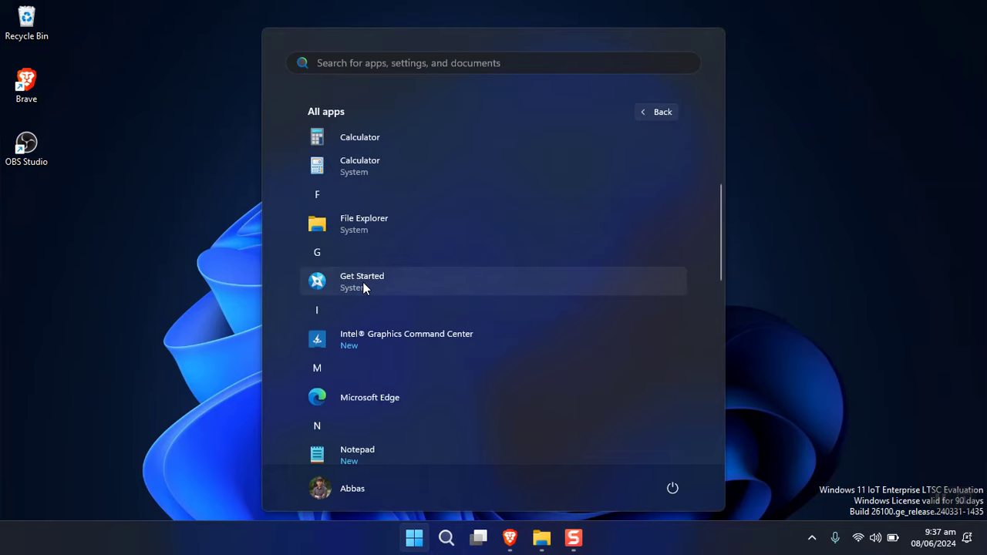
{"action": "scroll", "coordinate": [362, 282], "scroll_direction": "down", "scroll_amount": 1}
{"action": "scroll", "coordinate": [412, 289], "scroll_direction": "down", "scroll_amount": 4}
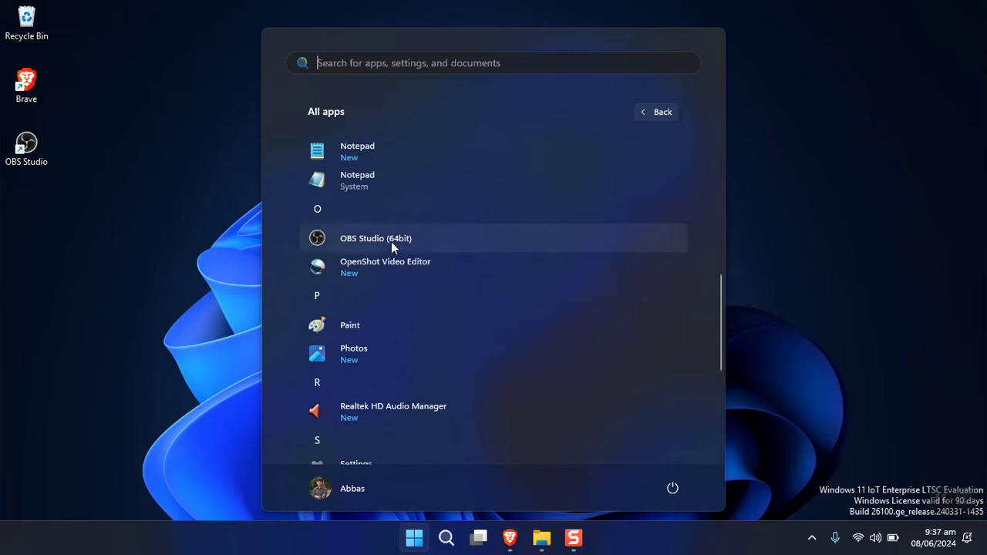
{"action": "scroll", "coordinate": [388, 270], "scroll_direction": "down", "scroll_amount": 3}
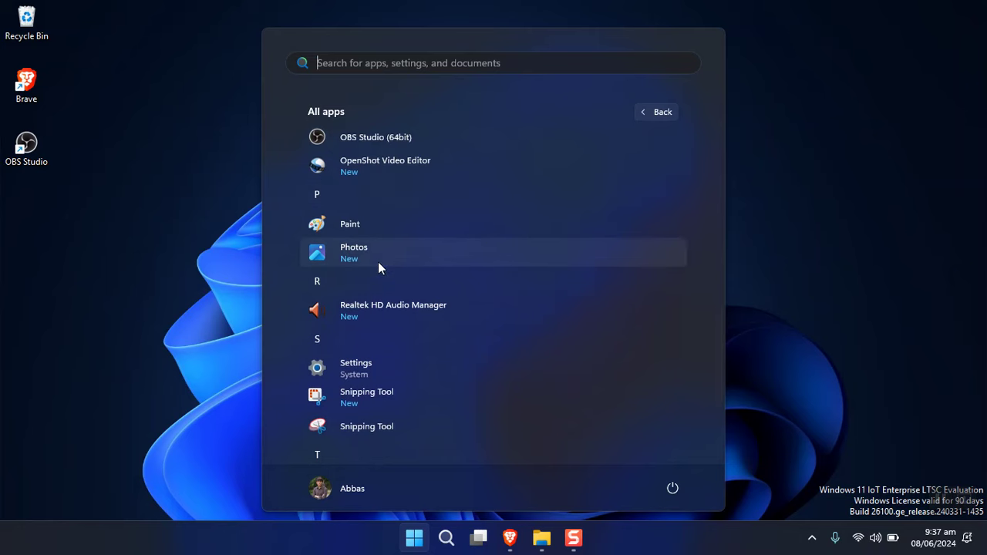
{"action": "scroll", "coordinate": [374, 277], "scroll_direction": "down", "scroll_amount": 2}
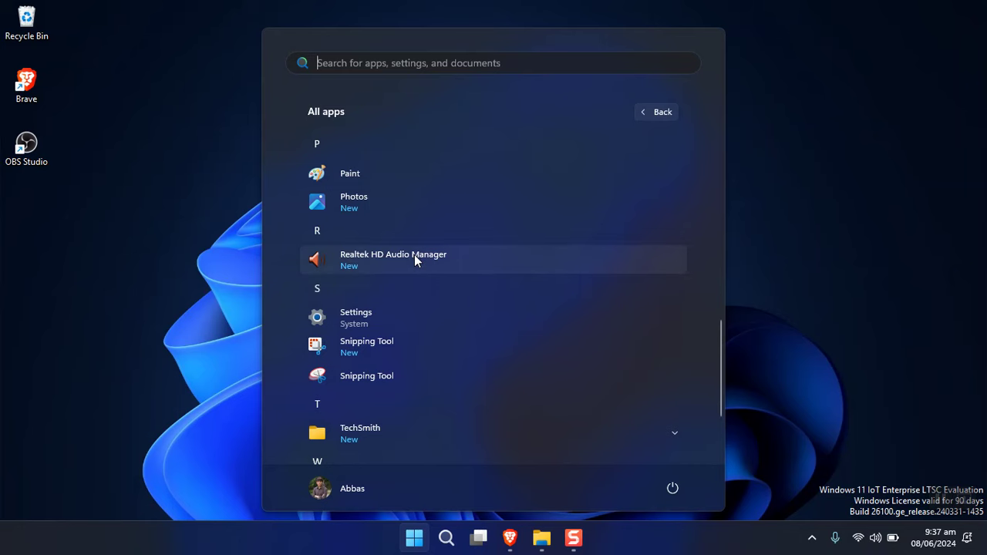
{"action": "scroll", "coordinate": [414, 255], "scroll_direction": "down", "scroll_amount": 3}
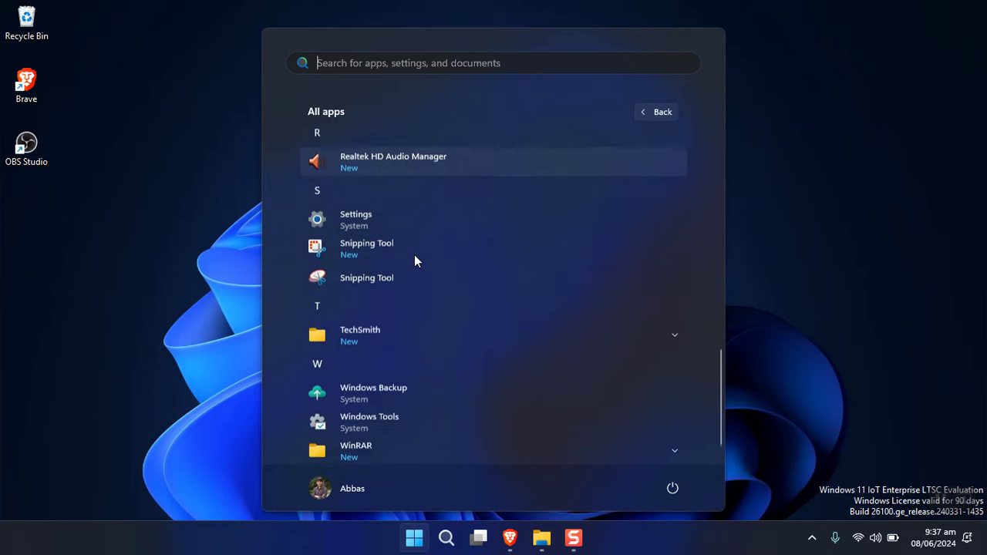
{"action": "left_click", "coordinate": [384, 284]}
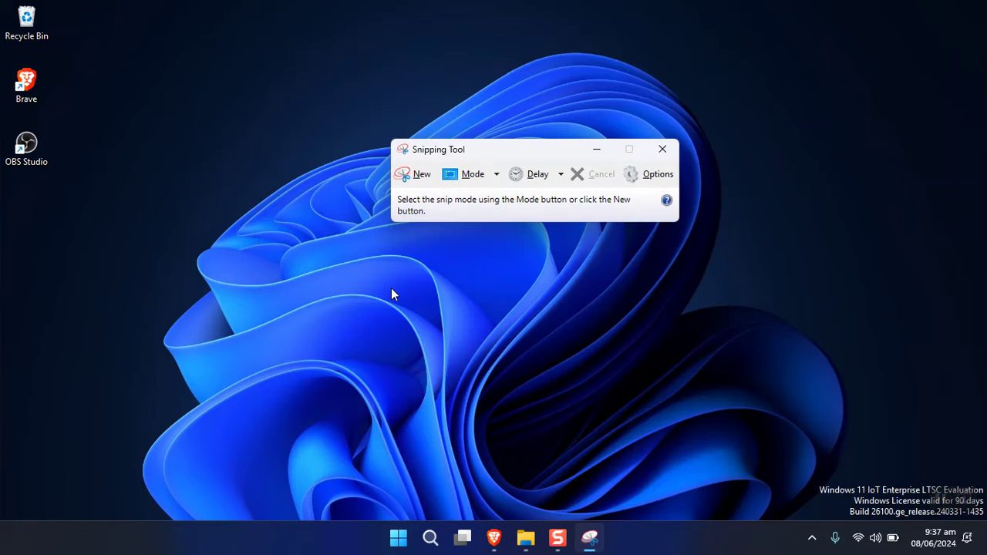
{"action": "left_click", "coordinate": [662, 149]}
- Scroll through the entire All apps list to the end, then dismiss the Start menu
{"action": "left_click", "coordinate": [414, 538]}
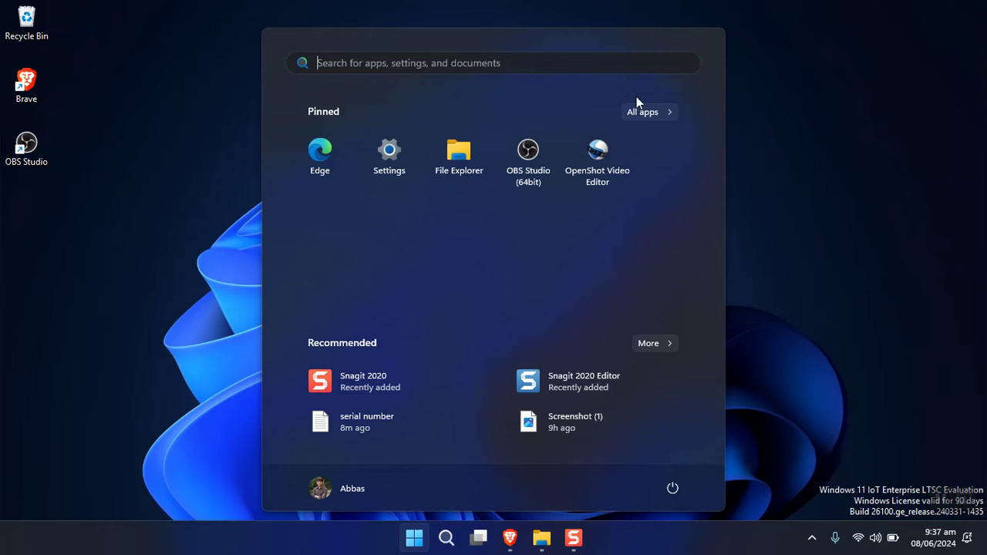
{"action": "left_click", "coordinate": [646, 113]}
{"action": "scroll", "coordinate": [519, 320], "scroll_direction": "down", "scroll_amount": 3}
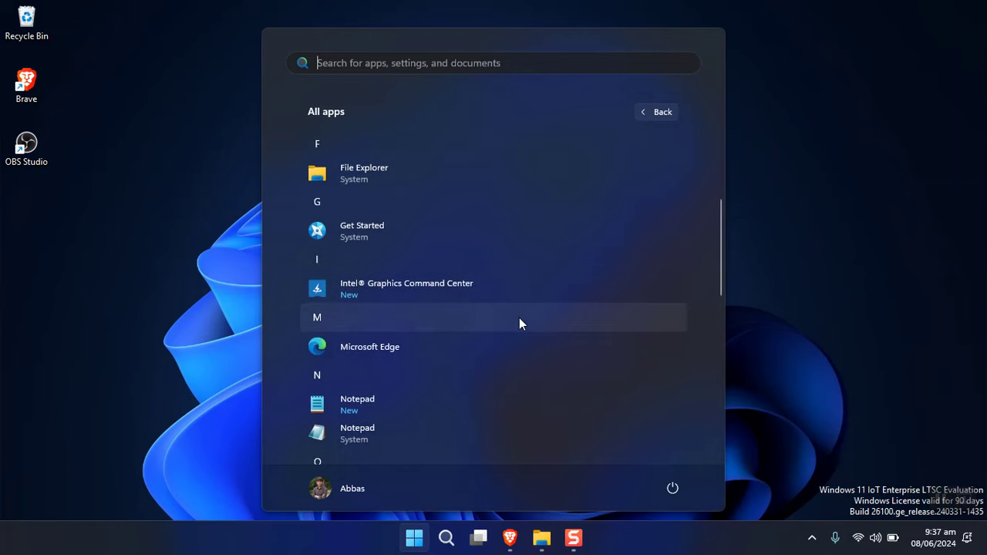
{"action": "scroll", "coordinate": [520, 320], "scroll_direction": "down", "scroll_amount": 6}
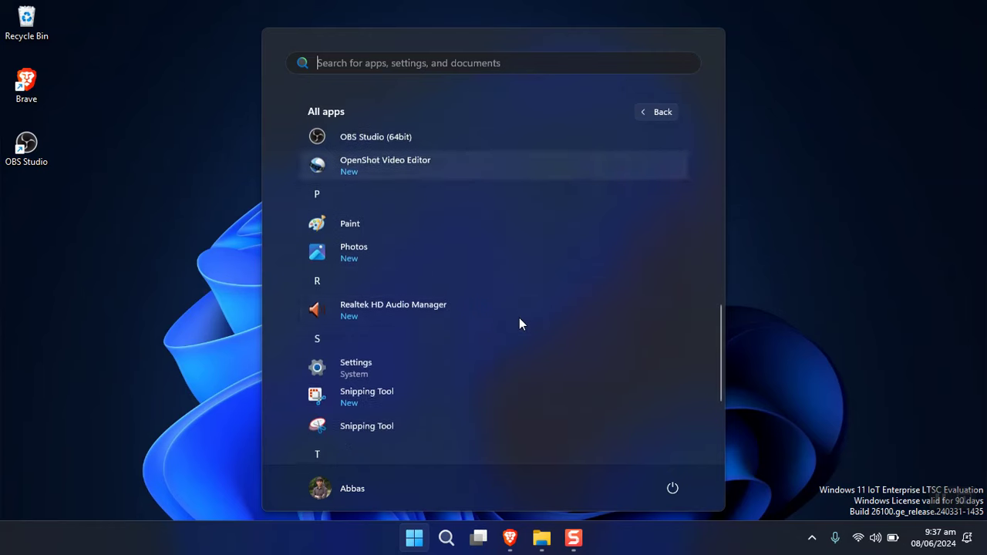
{"action": "scroll", "coordinate": [519, 317], "scroll_direction": "down", "scroll_amount": 1}
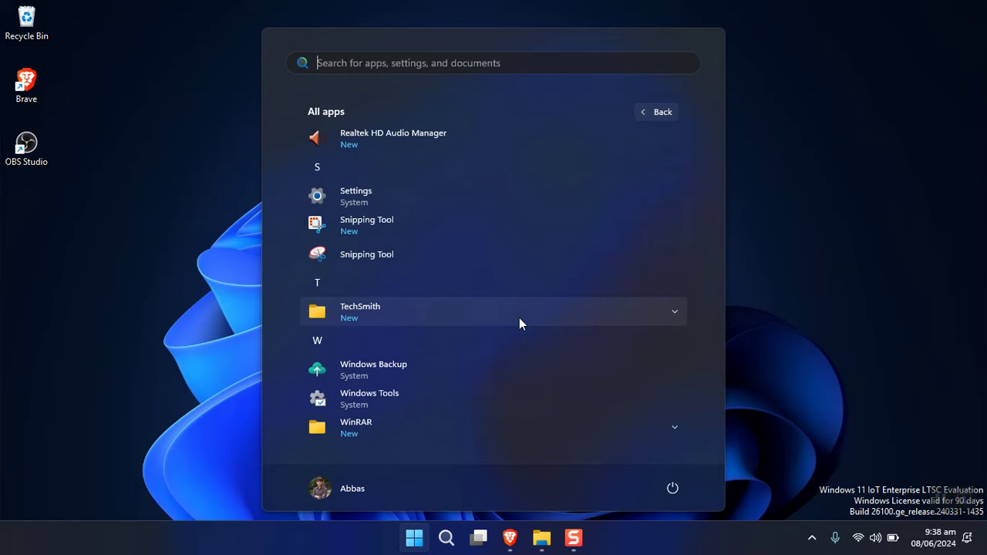
{"action": "left_click", "coordinate": [855, 322]}
- Open Taskbar settings from the taskbar's right-click menu and maximize the Settings window
{"action": "right_click", "coordinate": [670, 549]}
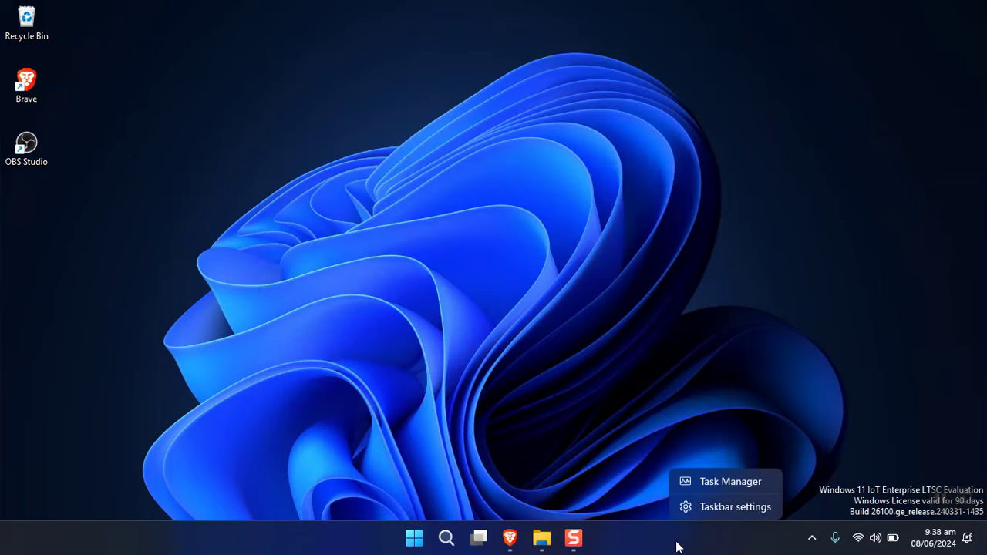
{"action": "left_click", "coordinate": [714, 509]}
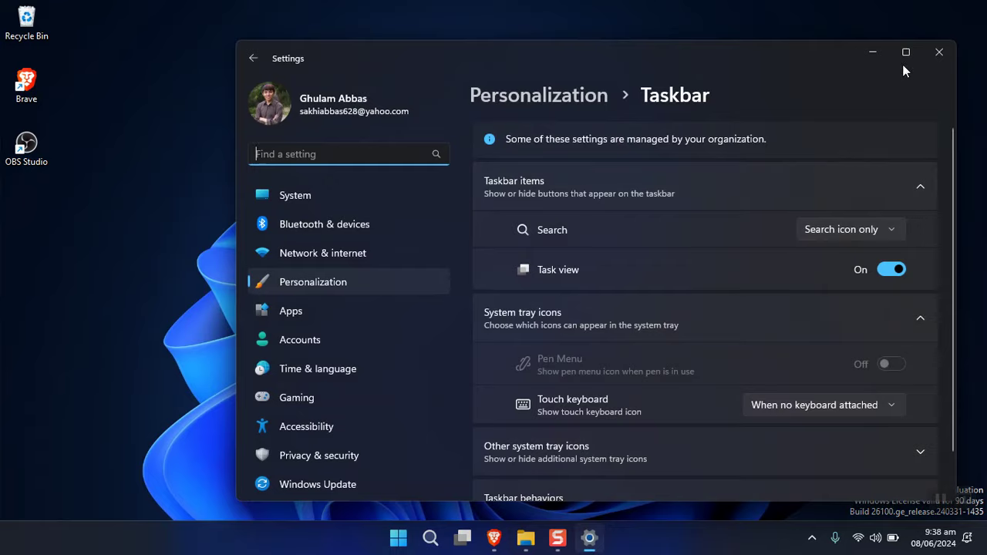
{"action": "left_click", "coordinate": [905, 52]}
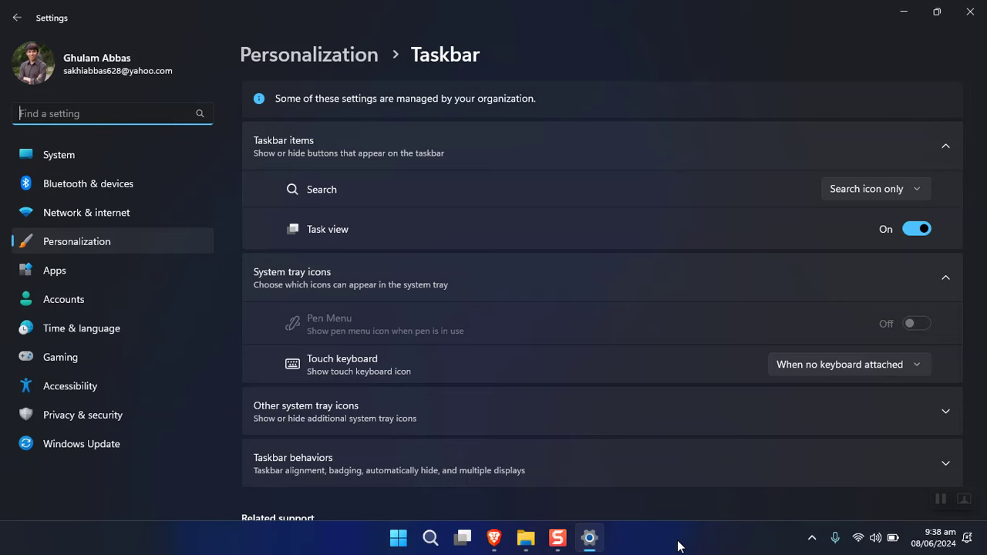
- Go to Privacy & security > Windows Security and try Open Windows Security, hitting the windowsdefender link error
{"action": "left_click", "coordinate": [66, 413]}
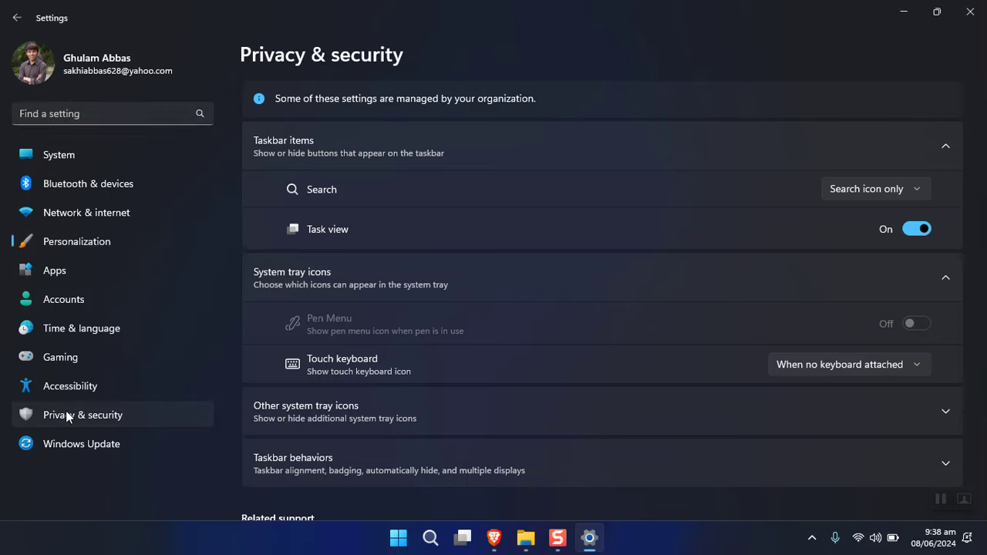
{"action": "left_click", "coordinate": [335, 136]}
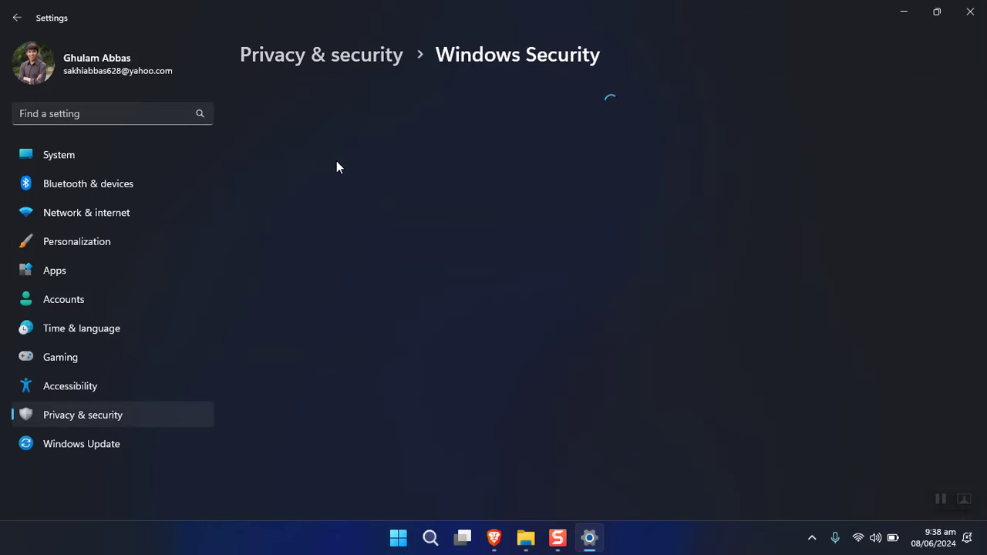
{"action": "scroll", "coordinate": [353, 223], "scroll_direction": "down", "scroll_amount": 1}
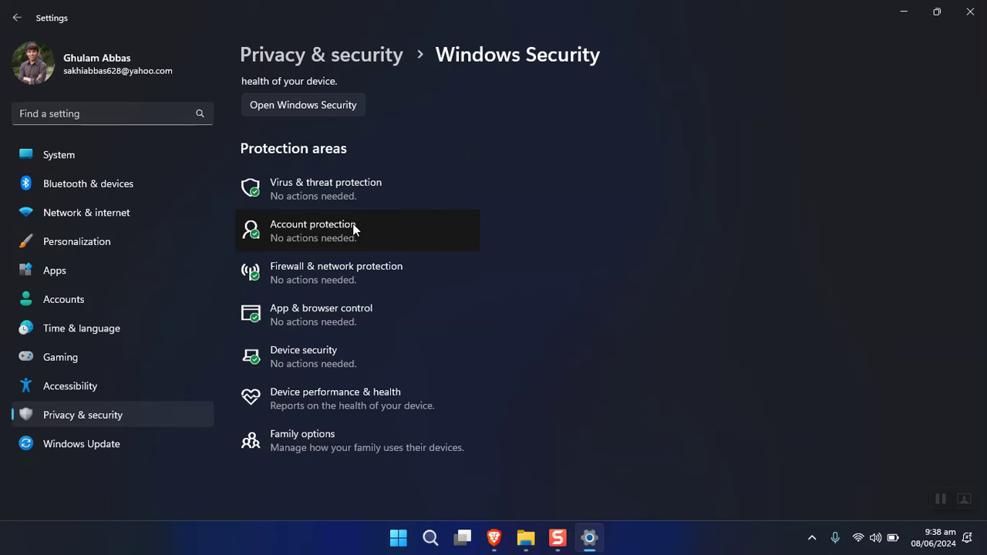
{"action": "left_click", "coordinate": [282, 106]}
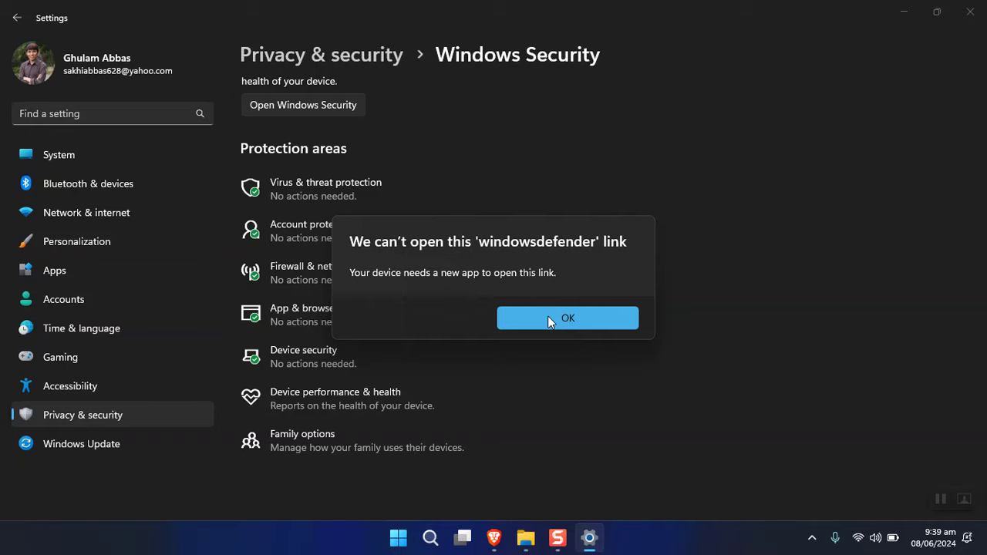
- Dismiss the link error, close the Settings window, and launch Brave from the taskbar
{"action": "left_click", "coordinate": [548, 316]}
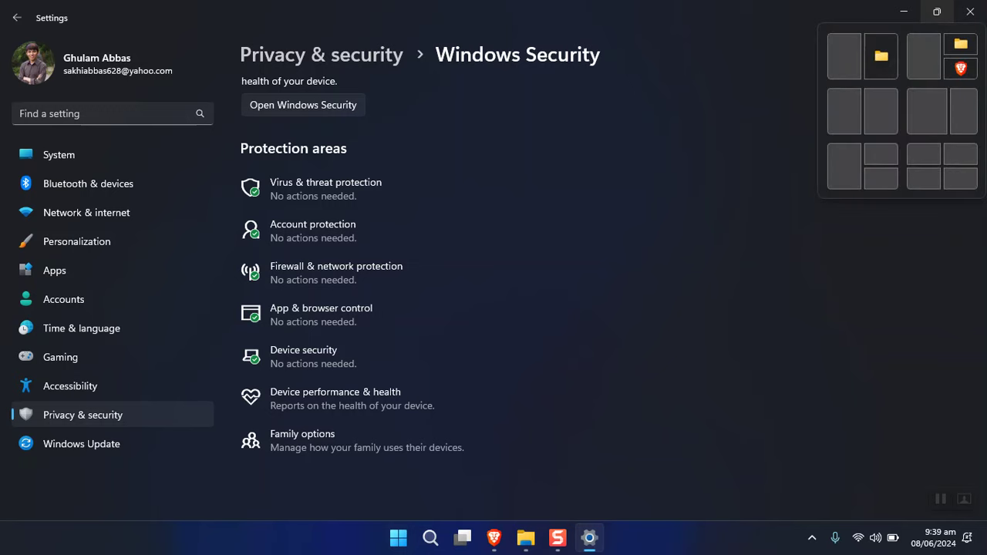
{"action": "left_click", "coordinate": [937, 12]}
{"action": "left_click", "coordinate": [941, 51]}
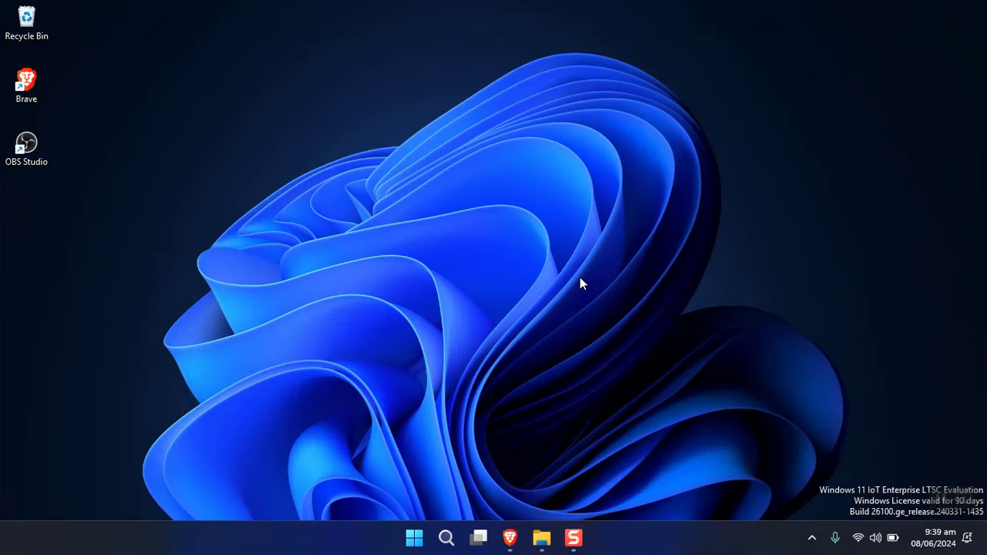
{"action": "left_click", "coordinate": [510, 537]}
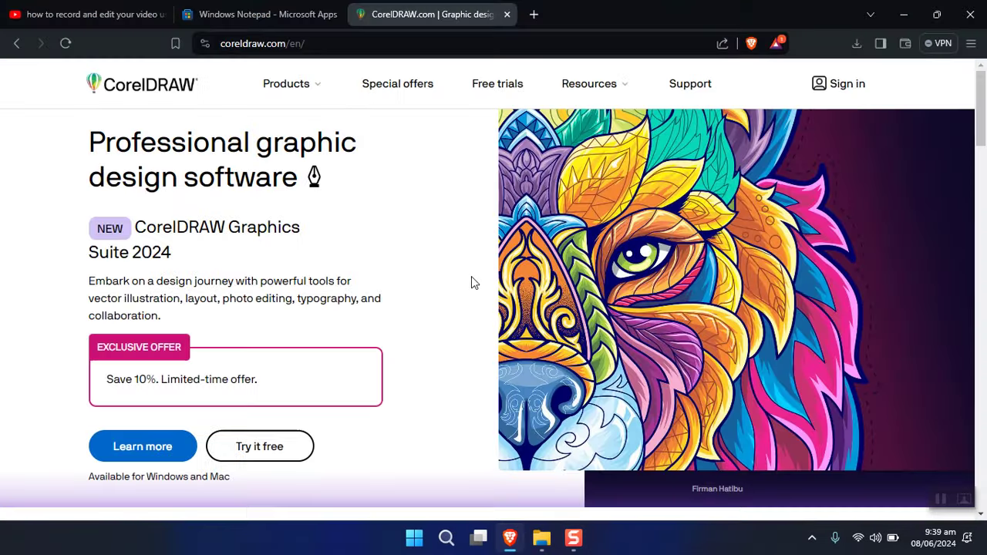
- Search 'windows 11 ltsc' in a new tab and open Microsoft's IoT Enterprise LTSC evaluation page in its own tab
{"action": "key", "text": "ctrl+t"}
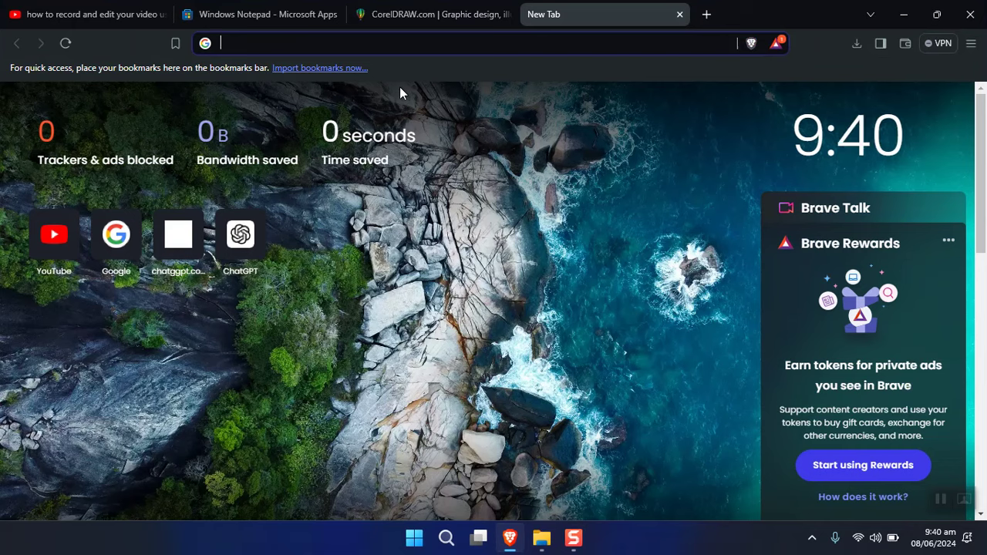
{"action": "type", "text": "windows 11 ltsc"}
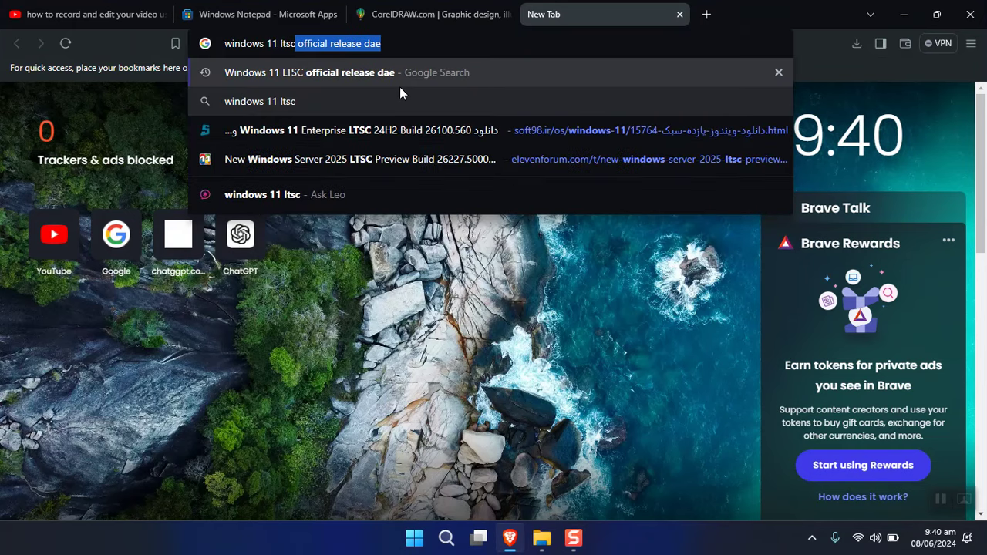
{"action": "key", "text": "Delete"}
{"action": "key", "text": "Return"}
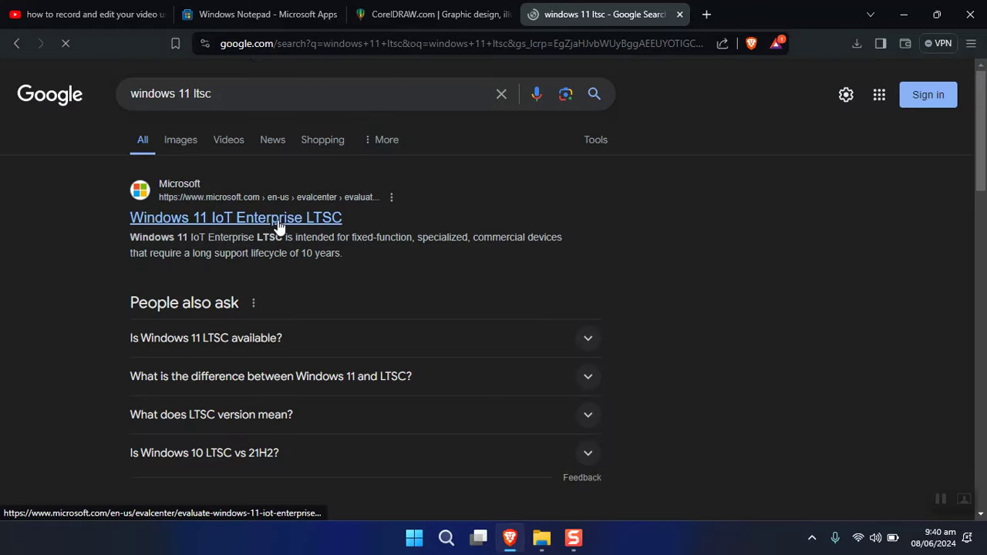
{"action": "middle_click", "coordinate": [279, 224]}
{"action": "key", "text": "ctrl+Tab"}
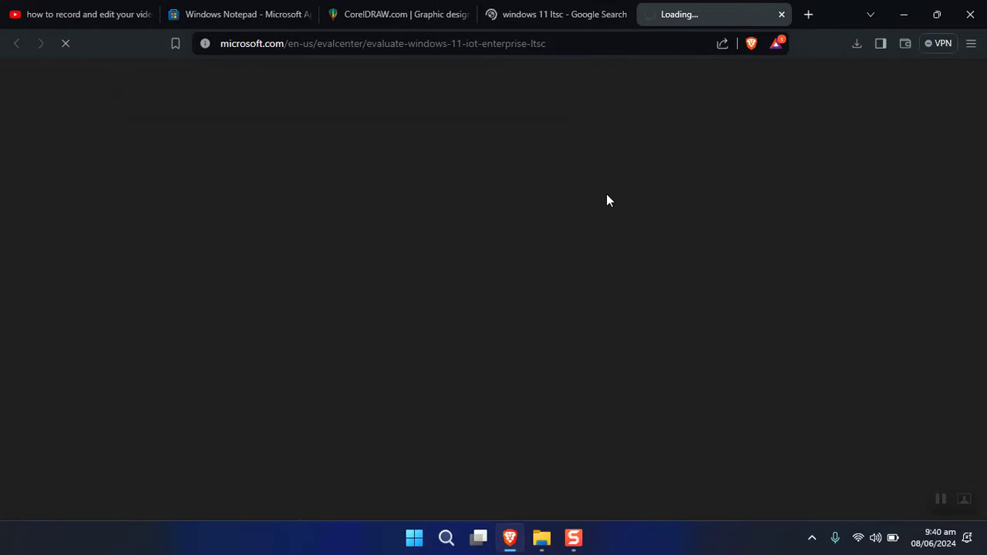
- Scroll down the evaluation page and open the hardware requirements link in a new tab
{"action": "scroll", "coordinate": [606, 201], "scroll_direction": "down", "scroll_amount": 3}
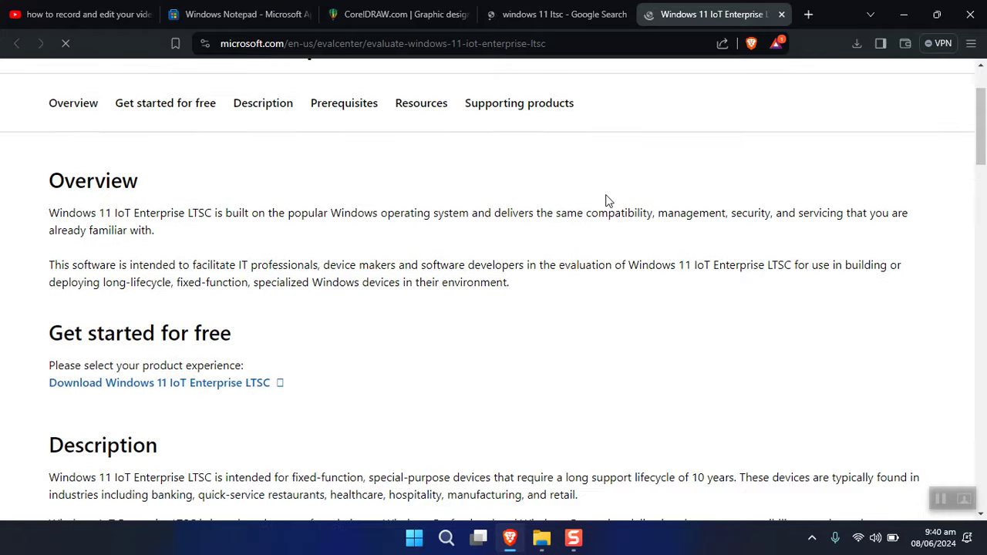
{"action": "scroll", "coordinate": [606, 201], "scroll_direction": "down", "scroll_amount": 5}
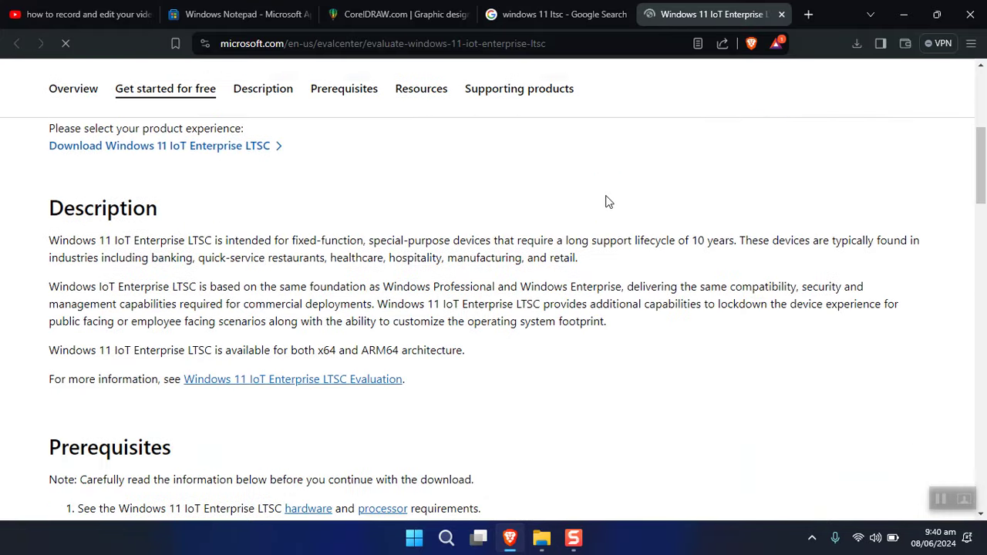
{"action": "left_click", "coordinate": [308, 215], "text": "ctrl"}
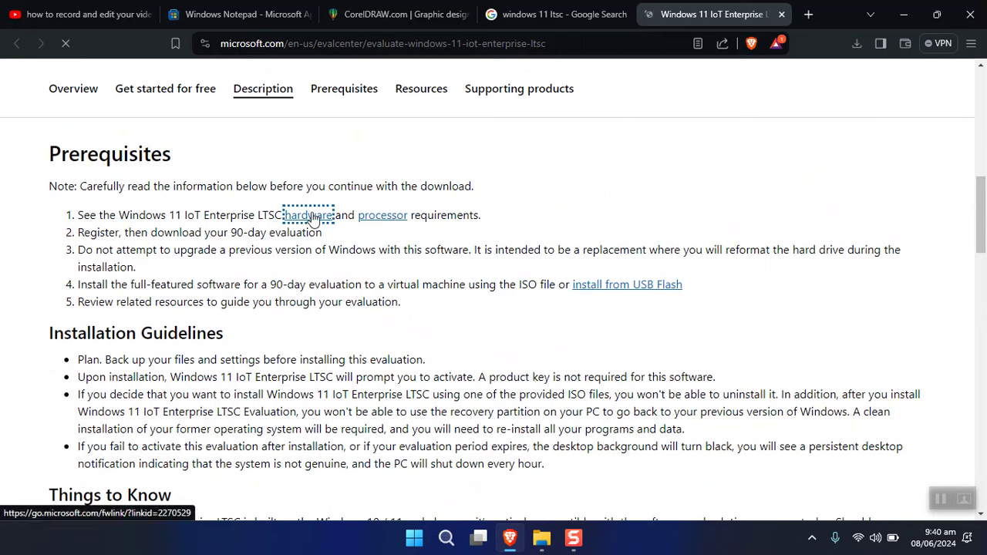
- Switch to the IoT Enterprise System Requirements tab and scroll to the Windows 11 LTSC table
{"action": "left_click", "coordinate": [722, 19]}
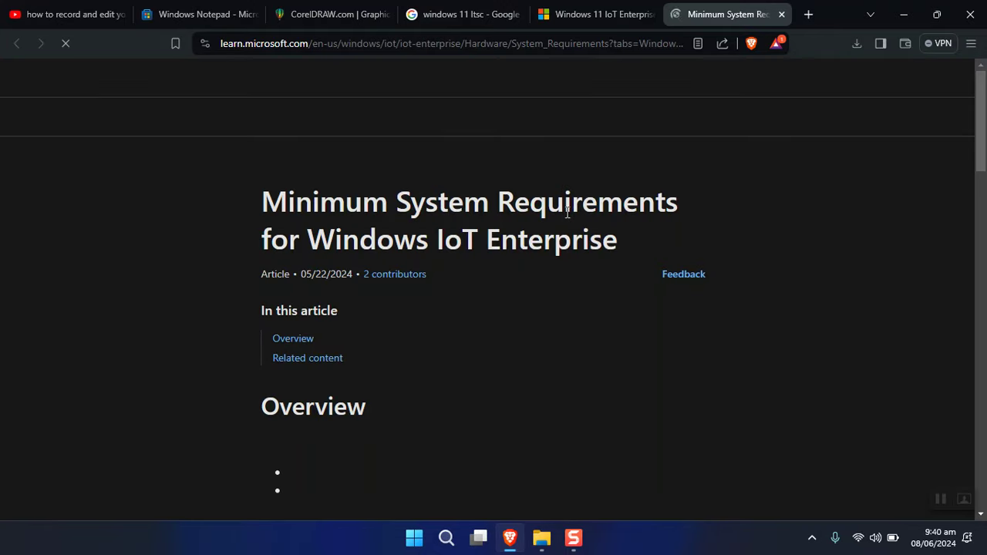
{"action": "scroll", "coordinate": [568, 211], "scroll_direction": "down", "scroll_amount": 10}
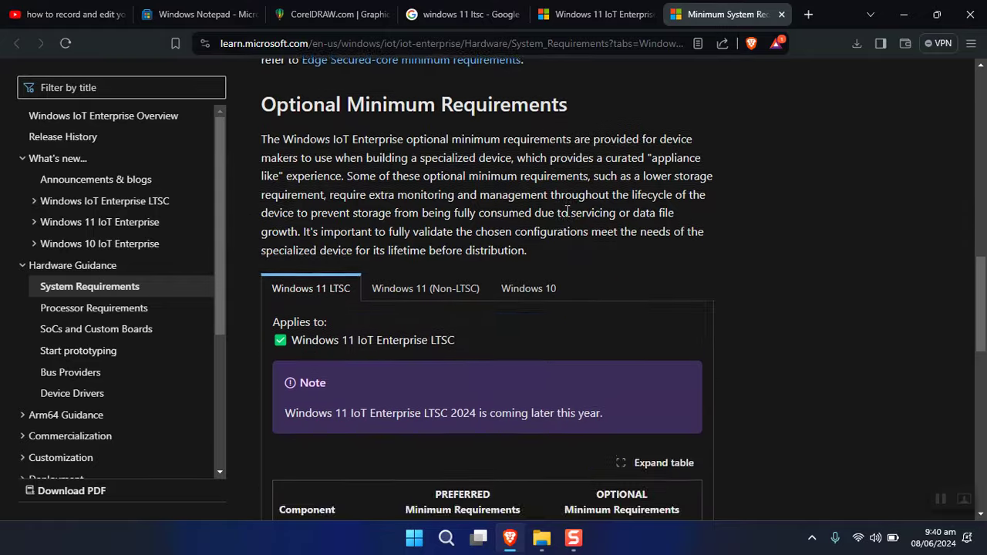
{"action": "scroll", "coordinate": [567, 216], "scroll_direction": "down", "scroll_amount": 3}
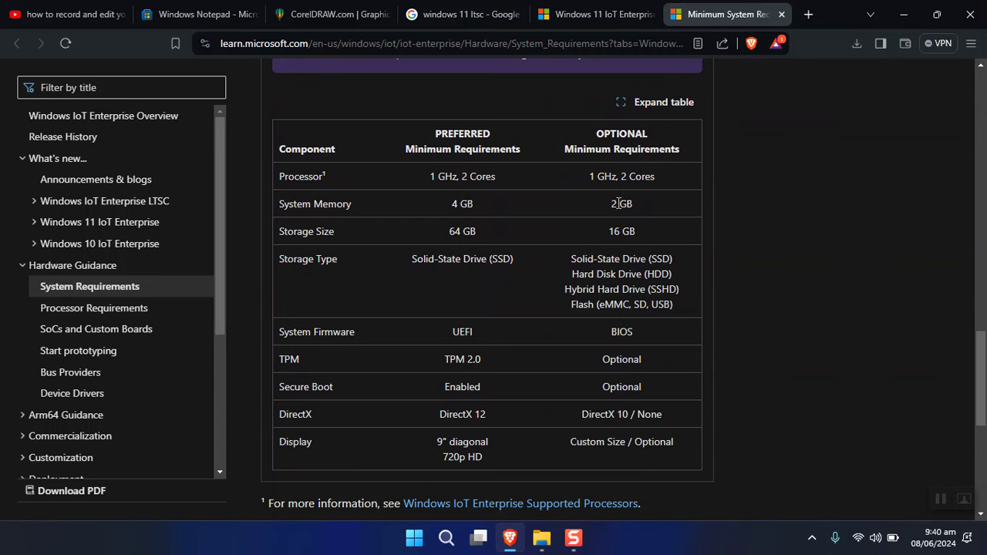
- Highlight the optional values (2 GB RAM, 16 GB storage, BIOS, TPM, Secure Boot) and return to the evaluation tab
{"action": "double_click", "coordinate": [606, 182]}
{"action": "triple_click", "coordinate": [625, 203]}
{"action": "triple_click", "coordinate": [618, 229]}
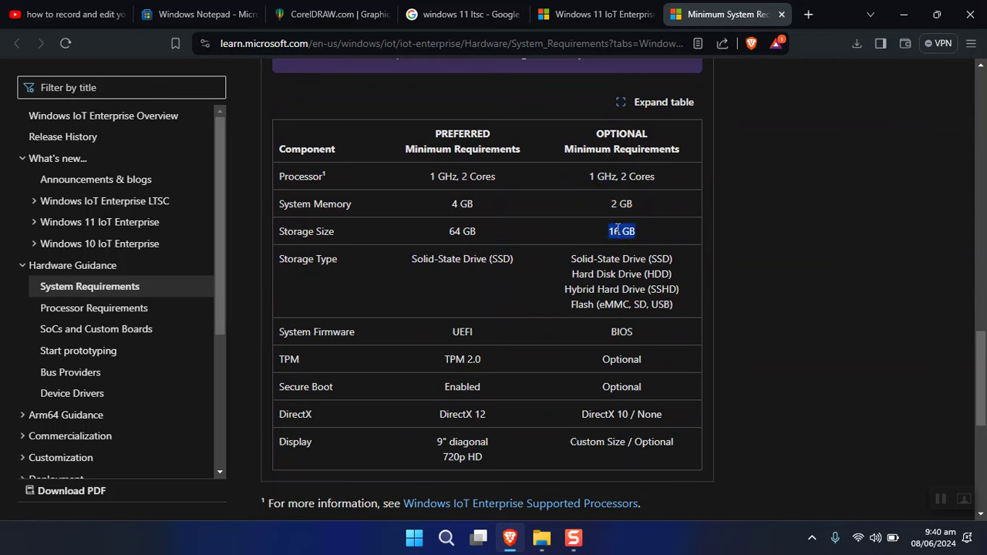
{"action": "left_click_drag", "start_coordinate": [571, 258], "coordinate": [686, 301]}
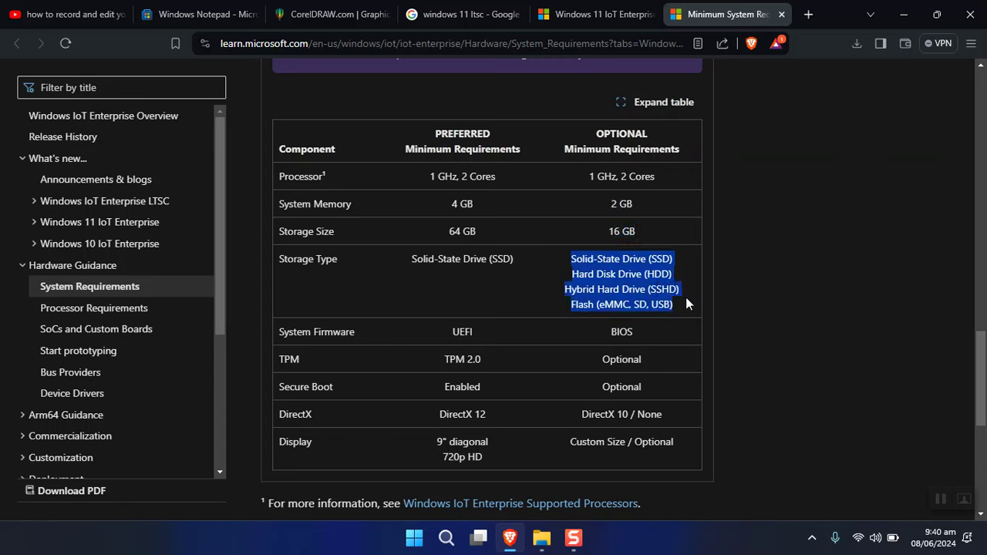
{"action": "triple_click", "coordinate": [617, 333]}
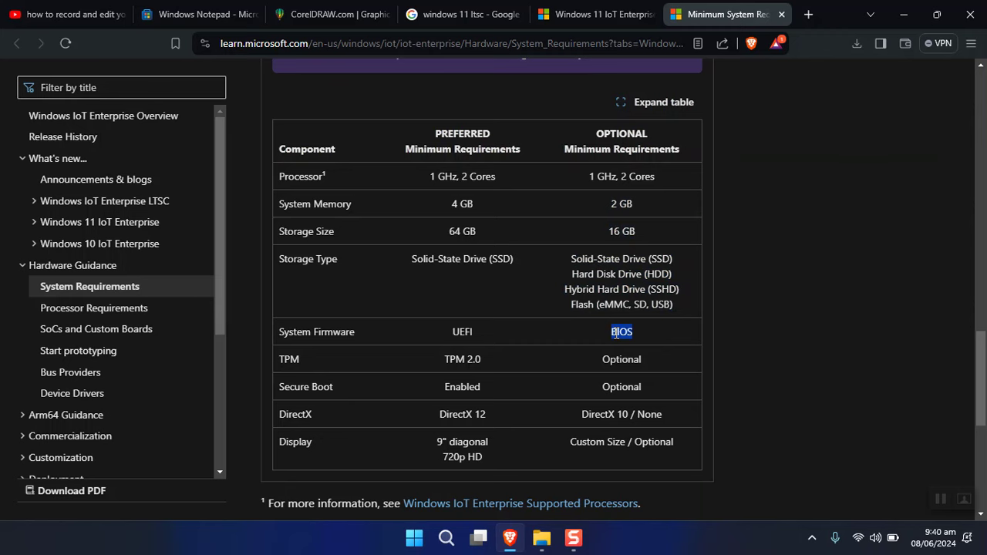
{"action": "triple_click", "coordinate": [623, 358]}
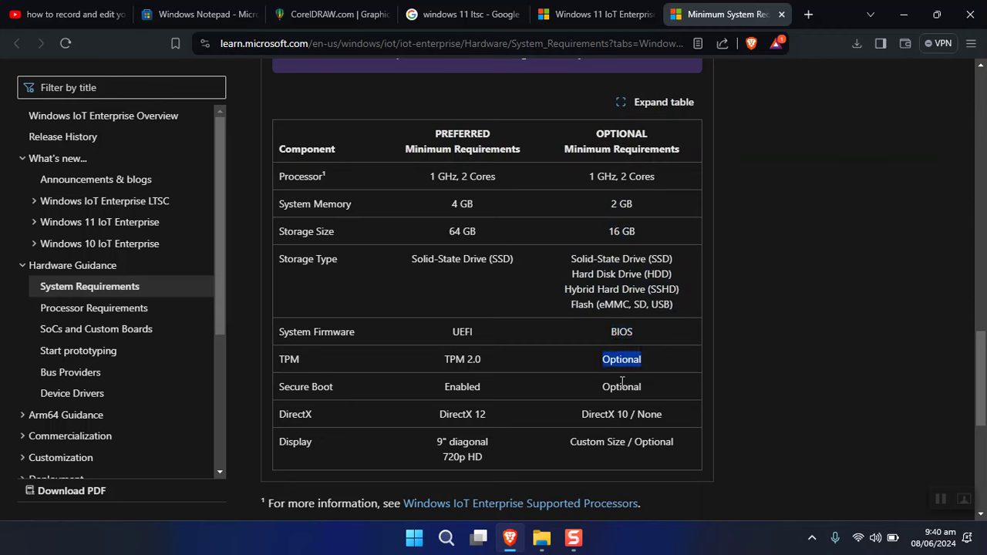
{"action": "triple_click", "coordinate": [622, 383]}
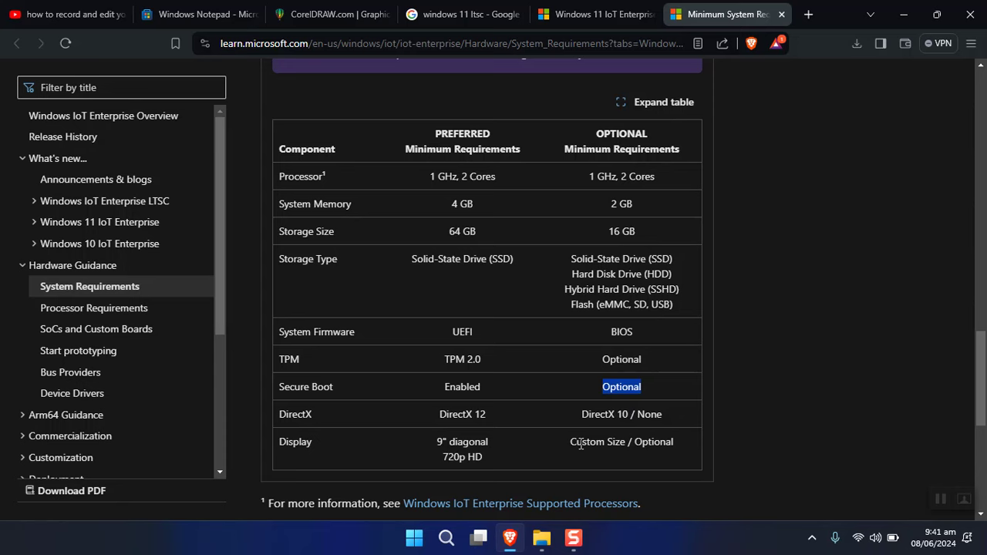
{"action": "left_click", "coordinate": [598, 14]}
- Open the LTSC download page, start the x64 ISO download, and cancel the Save As dialog
{"action": "scroll", "coordinate": [547, 181], "scroll_direction": "up", "scroll_amount": 10}
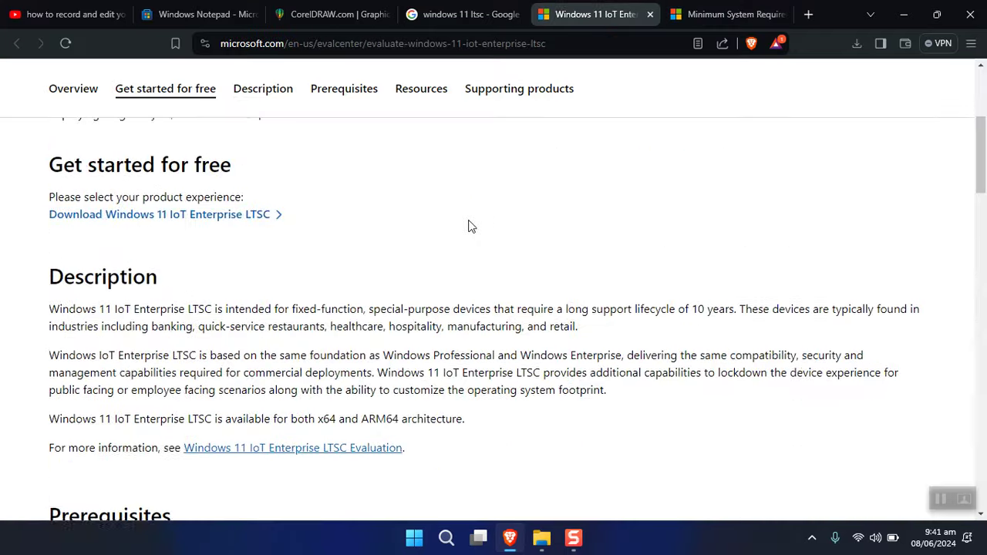
{"action": "scroll", "coordinate": [378, 269], "scroll_direction": "down", "scroll_amount": 2}
{"action": "left_click", "coordinate": [185, 347]}
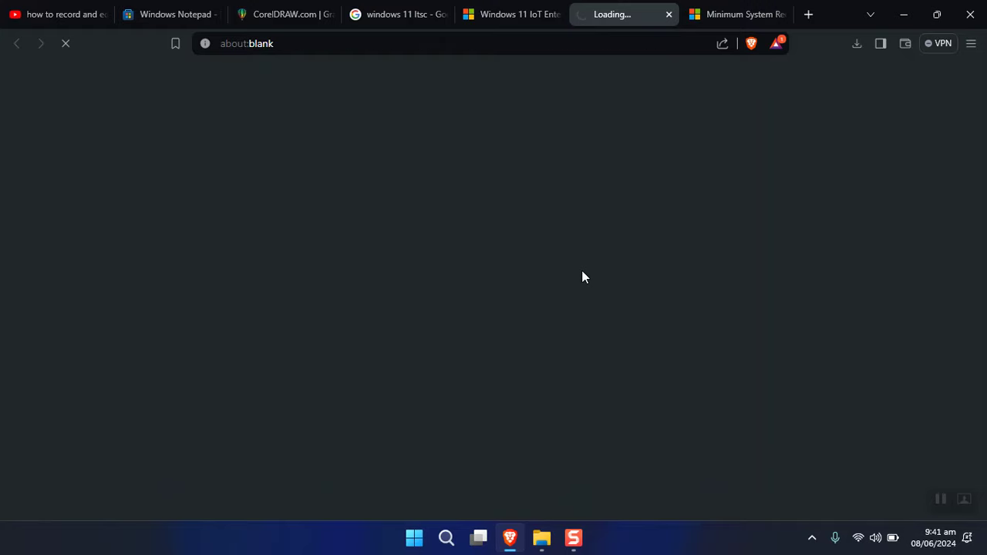
{"action": "scroll", "coordinate": [504, 277], "scroll_direction": "down", "scroll_amount": 1}
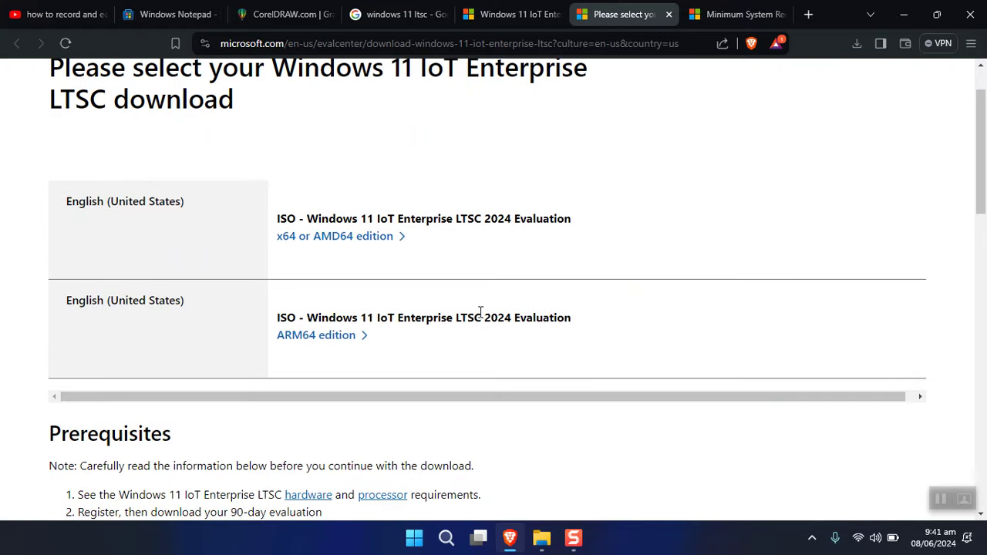
{"action": "left_click", "coordinate": [348, 237]}
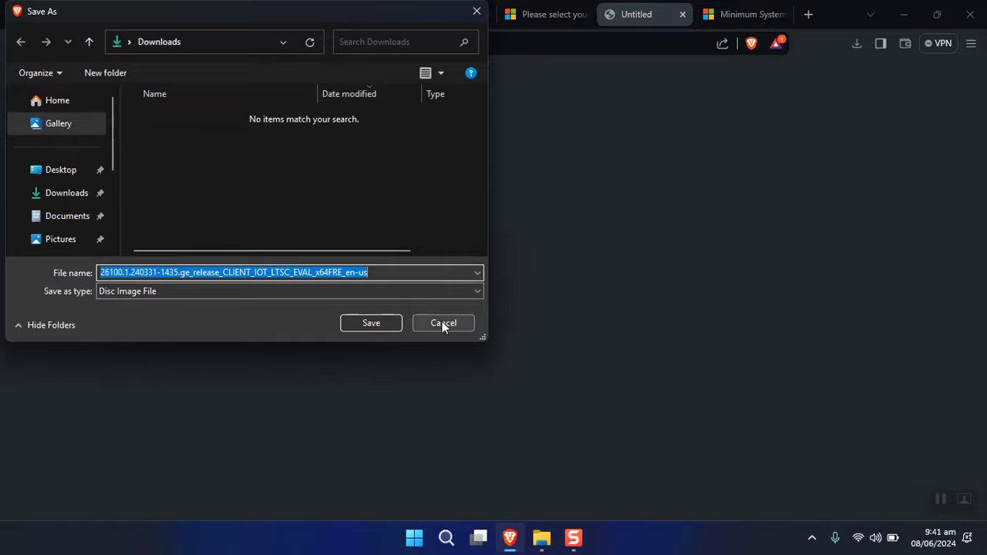
{"action": "left_click", "coordinate": [443, 324]}
{"action": "left_click", "coordinate": [680, 44]}
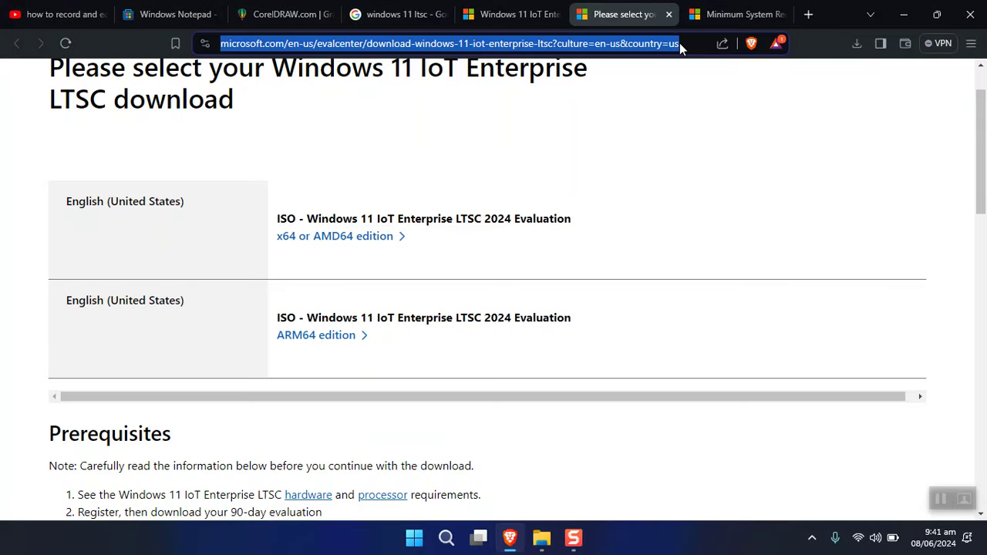
- Go to rufus.ie and save the portable rufus-4.5p.exe into Downloads
{"action": "type", "text": "rufus.ie"}
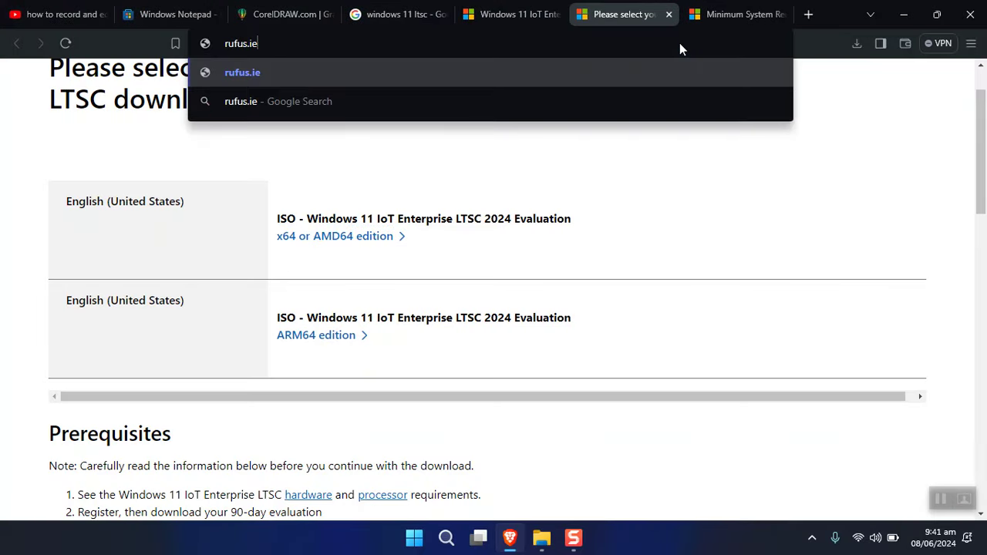
{"action": "key", "text": "Return"}
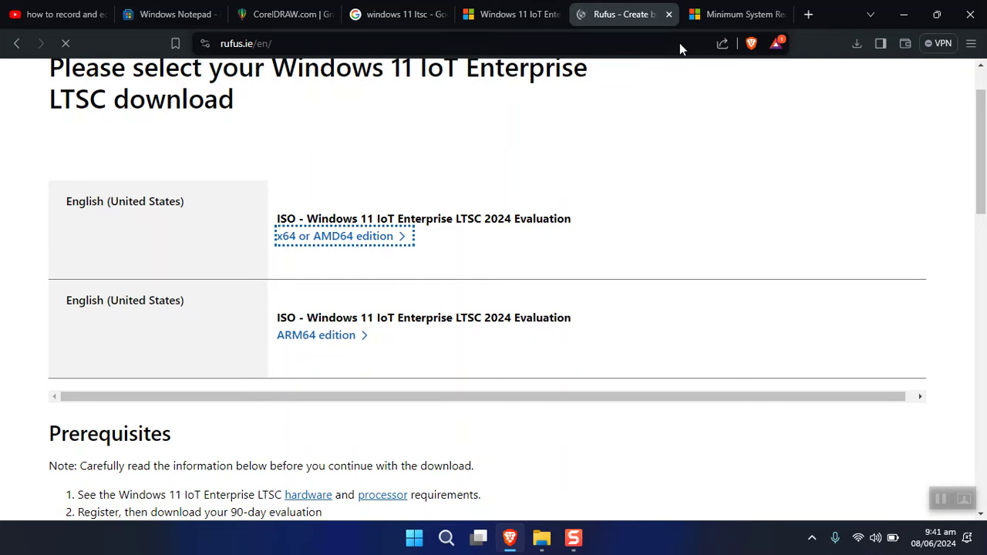
{"action": "scroll", "coordinate": [569, 295], "scroll_direction": "down", "scroll_amount": 6}
{"action": "scroll", "coordinate": [569, 301], "scroll_direction": "down", "scroll_amount": 6}
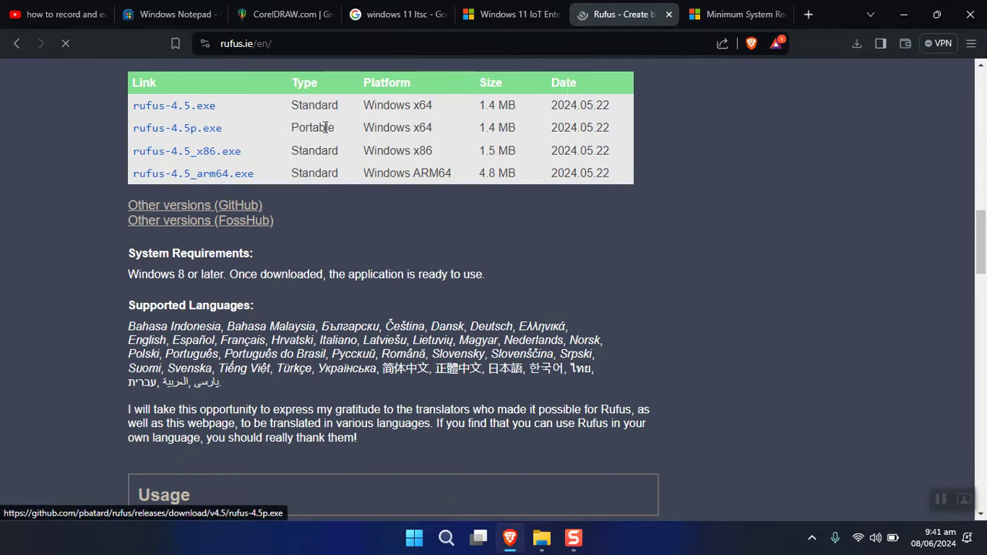
{"action": "scroll", "coordinate": [321, 127], "scroll_direction": "up", "scroll_amount": 1}
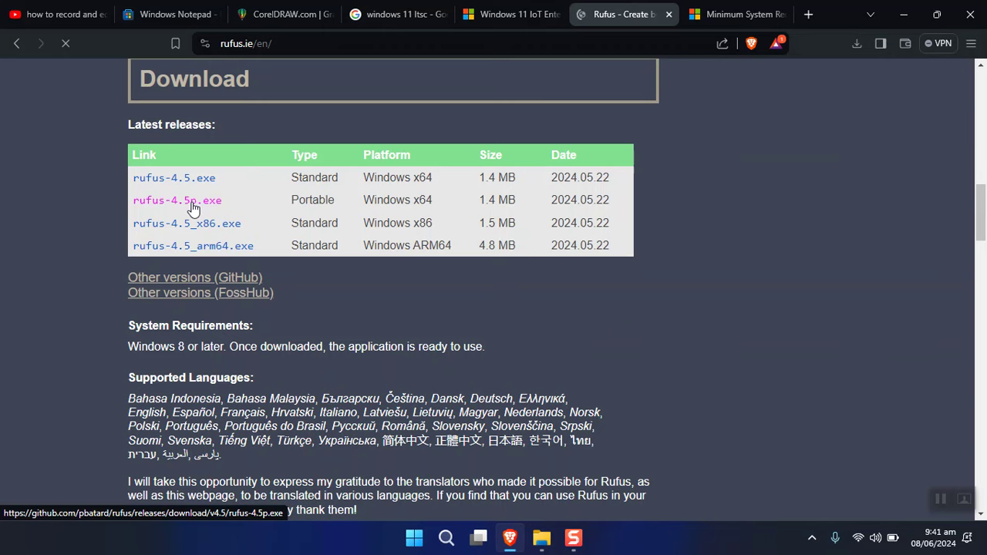
{"action": "left_click", "coordinate": [193, 203]}
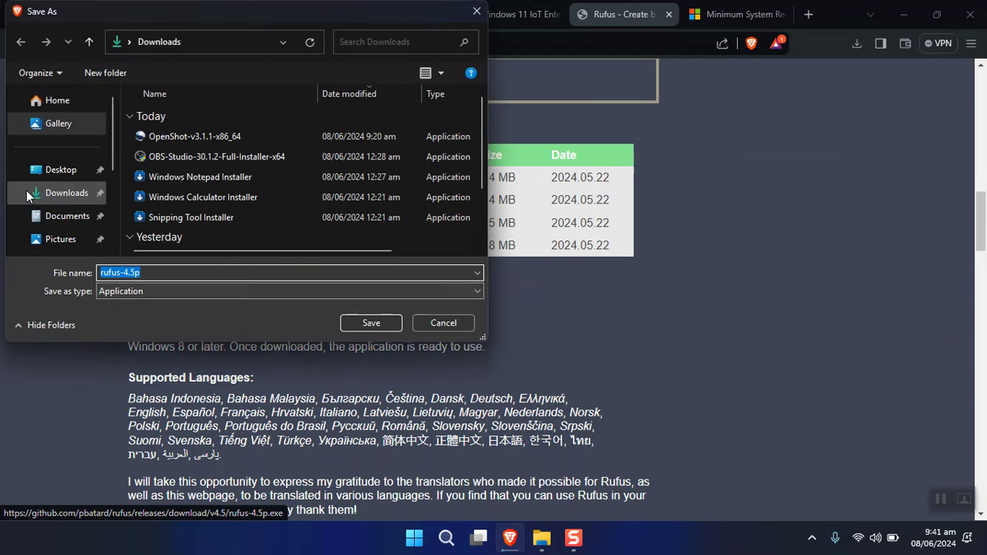
{"action": "left_click", "coordinate": [371, 327]}
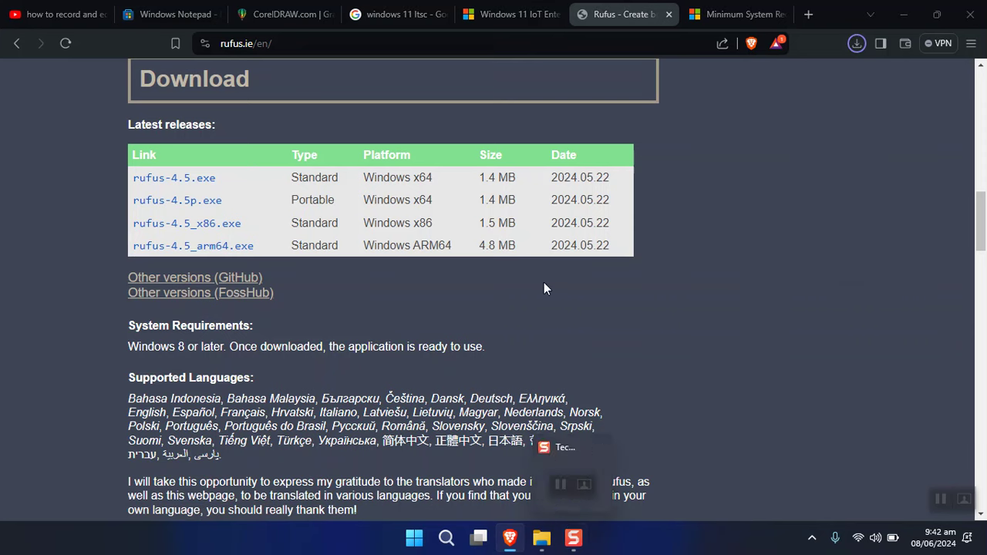
- Briefly open File Explorer, run rufus-4.5p.exe from the downloads panel, and minimize Brave
{"action": "key", "text": "super+e"}
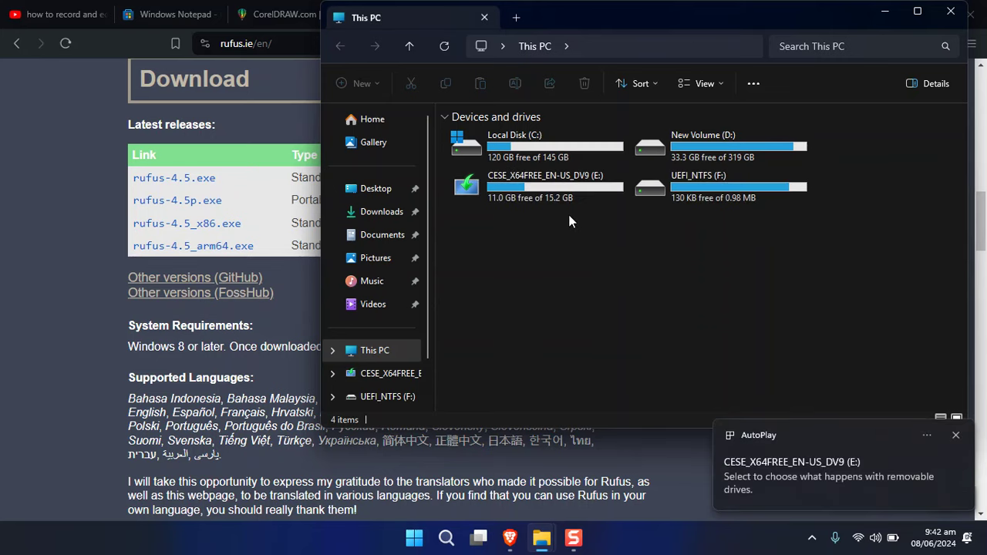
{"action": "left_click", "coordinate": [951, 11]}
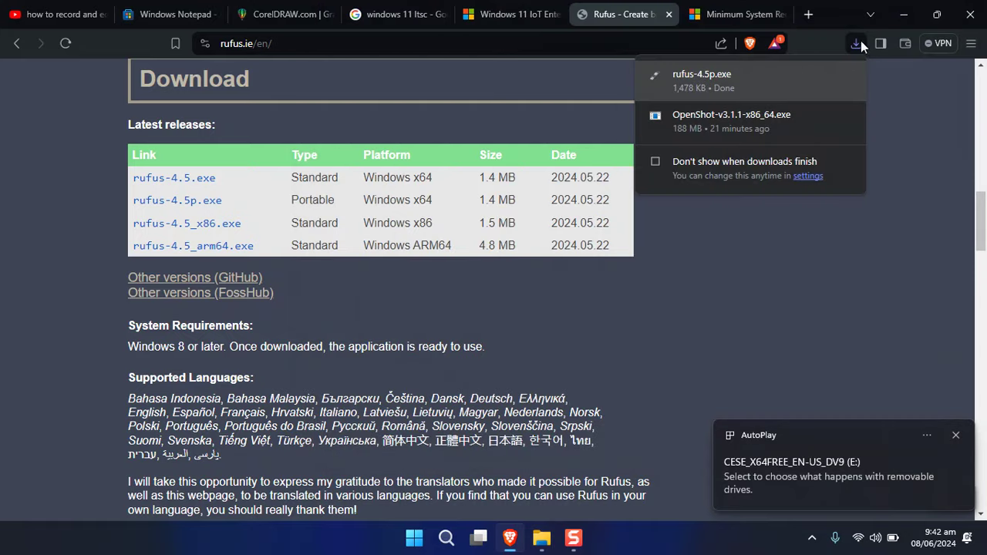
{"action": "left_click", "coordinate": [700, 94]}
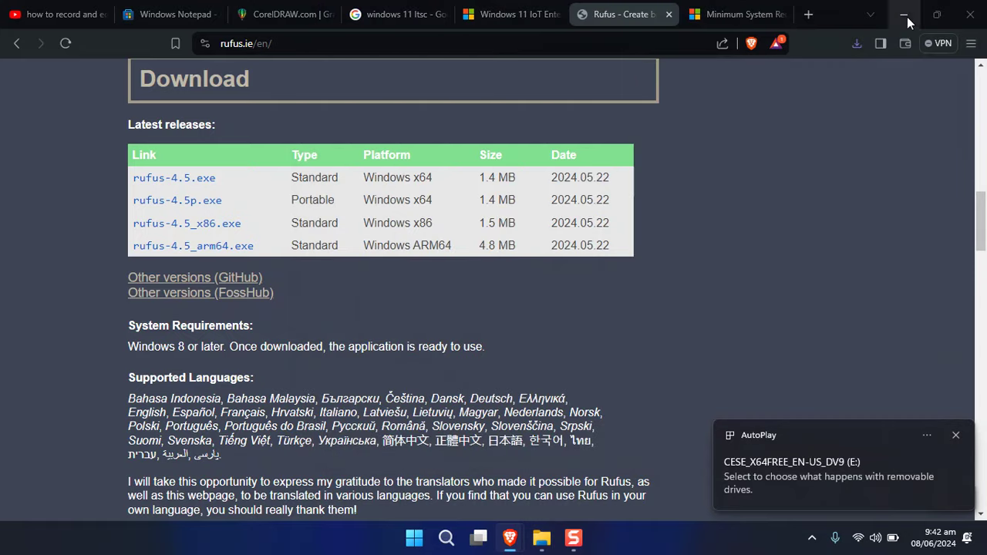
{"action": "left_click", "coordinate": [907, 16]}
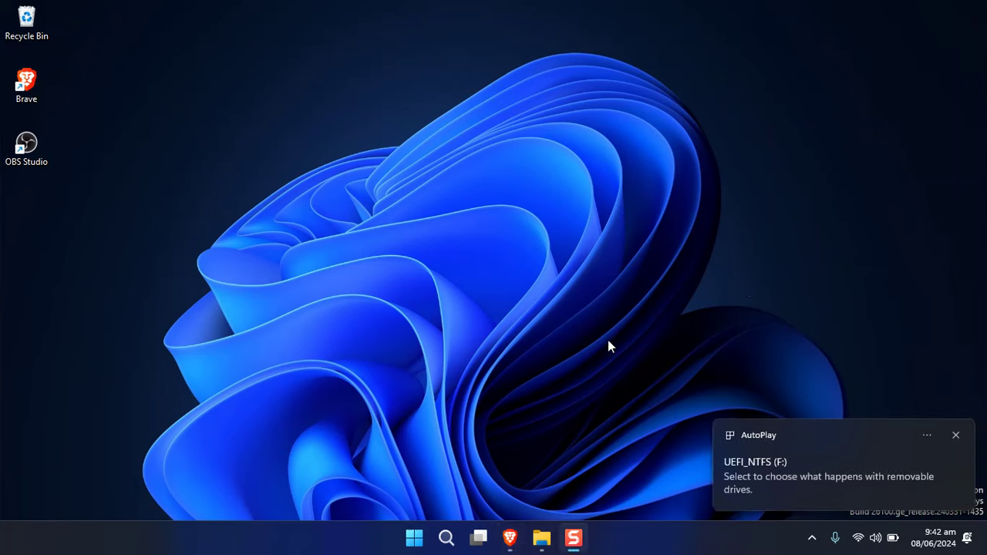
- Decline Rufus's update checks and browse to D:\software to pick a boot image
{"action": "left_click", "coordinate": [594, 285]}
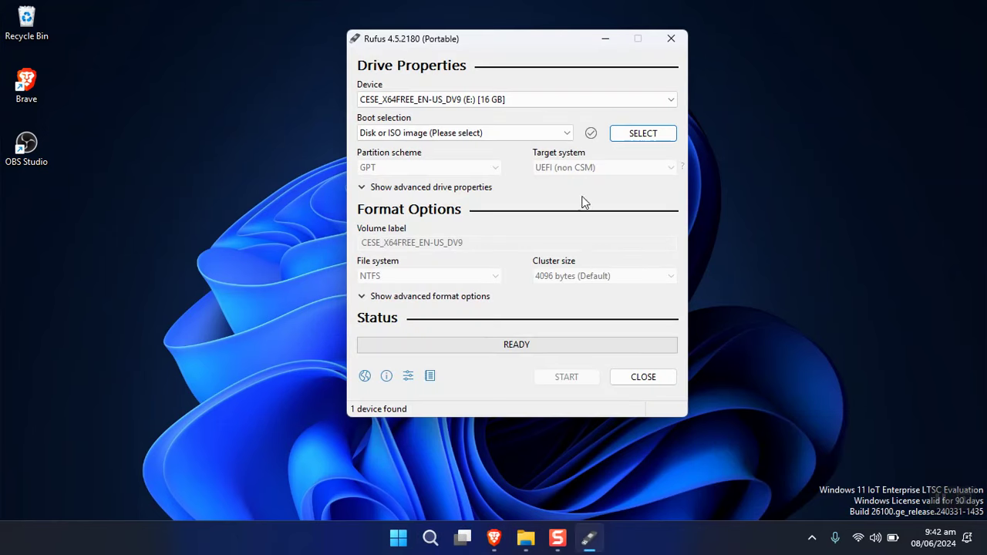
{"action": "left_click", "coordinate": [639, 134]}
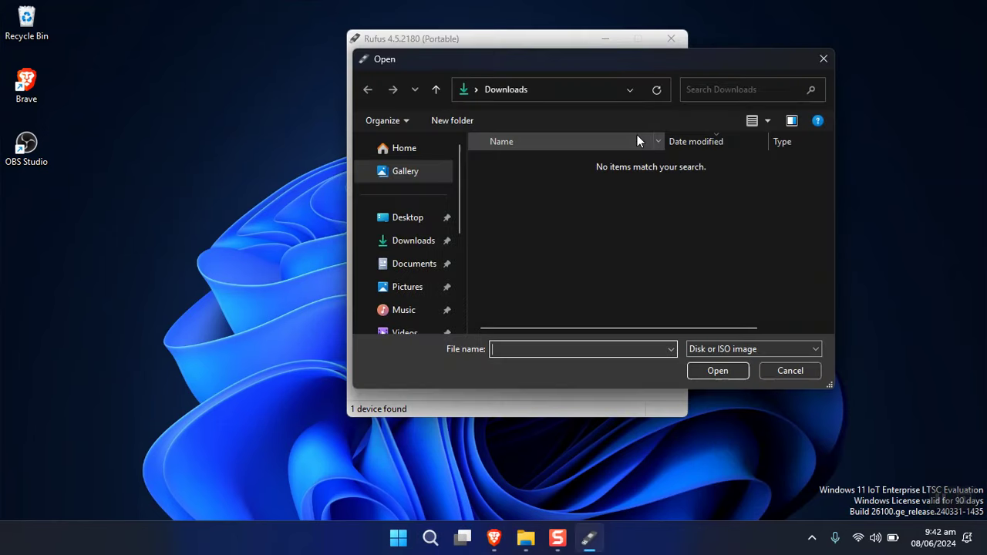
{"action": "scroll", "coordinate": [410, 276], "scroll_direction": "down", "scroll_amount": 3}
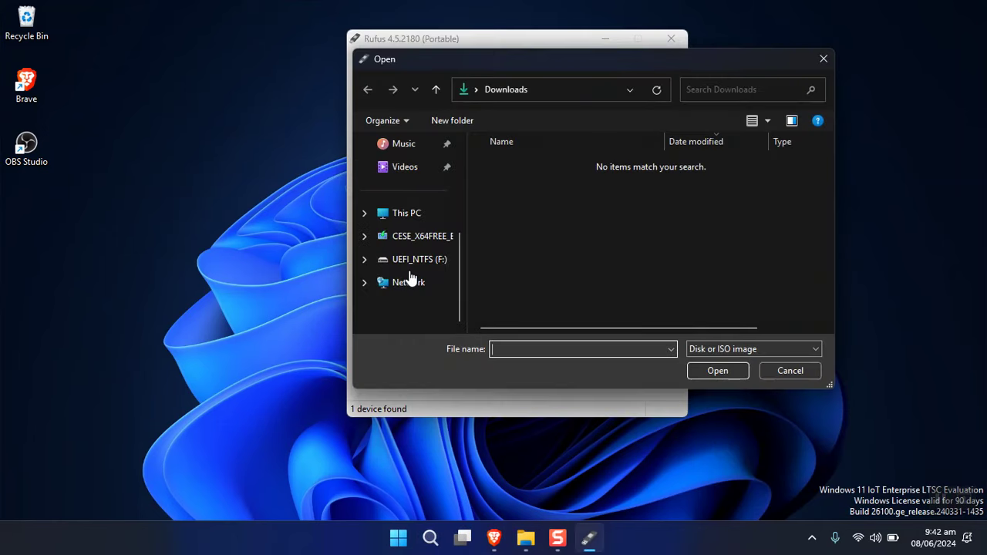
{"action": "left_click", "coordinate": [409, 216]}
{"action": "double_click", "coordinate": [576, 211]}
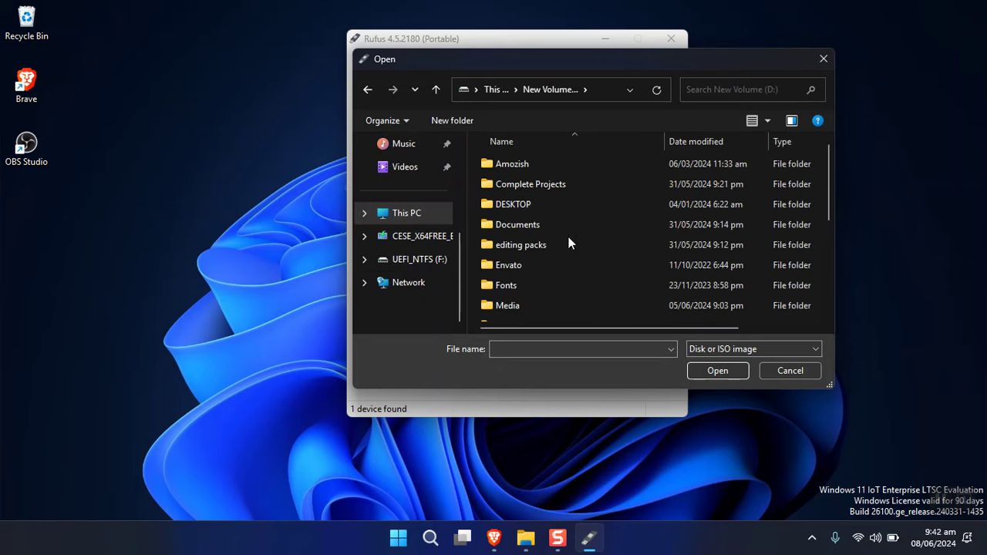
{"action": "scroll", "coordinate": [563, 247], "scroll_direction": "down", "scroll_amount": 2}
{"action": "double_click", "coordinate": [521, 299]}
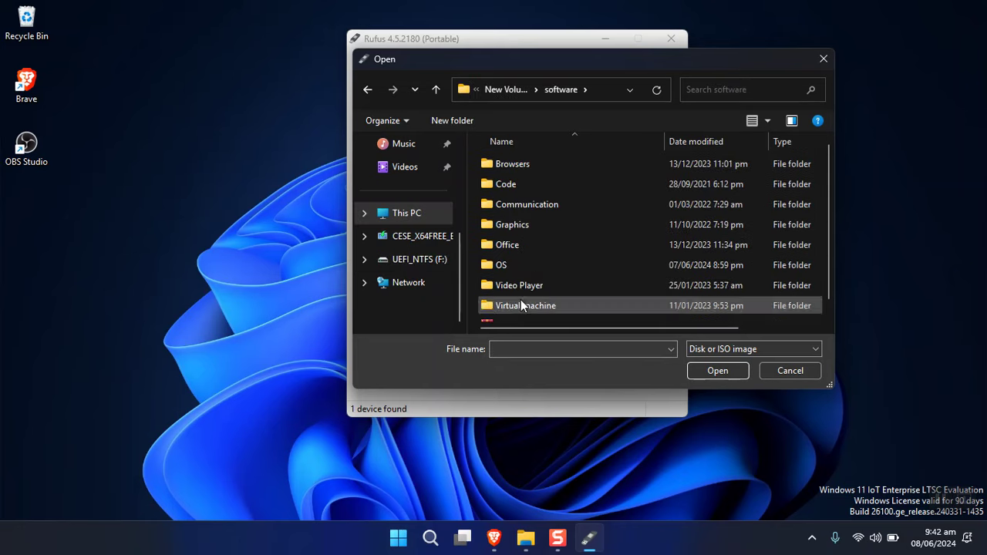
- Load the 26100 IoT LTSC evaluation ISO from the OS folder and set the file system to NTFS
{"action": "double_click", "coordinate": [532, 263]}
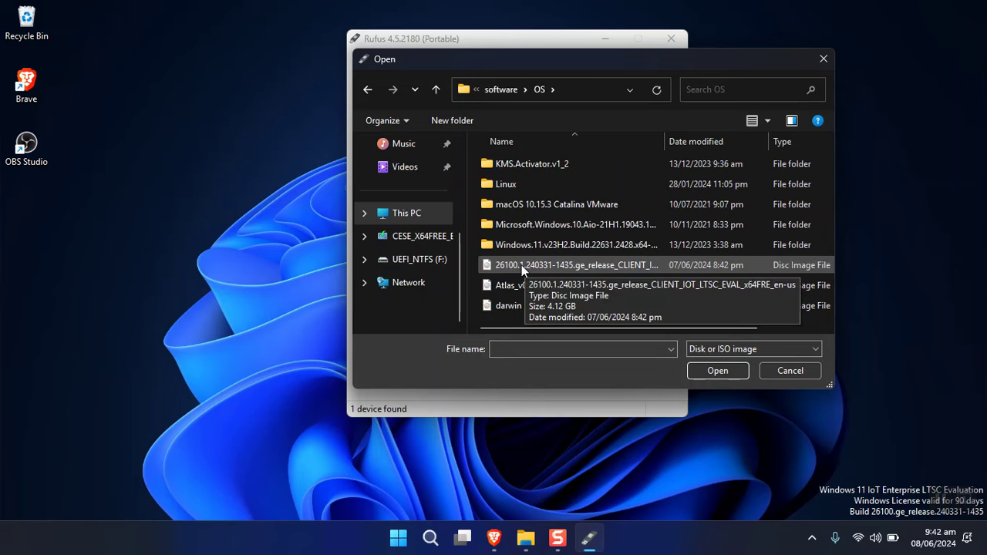
{"action": "left_click", "coordinate": [538, 266]}
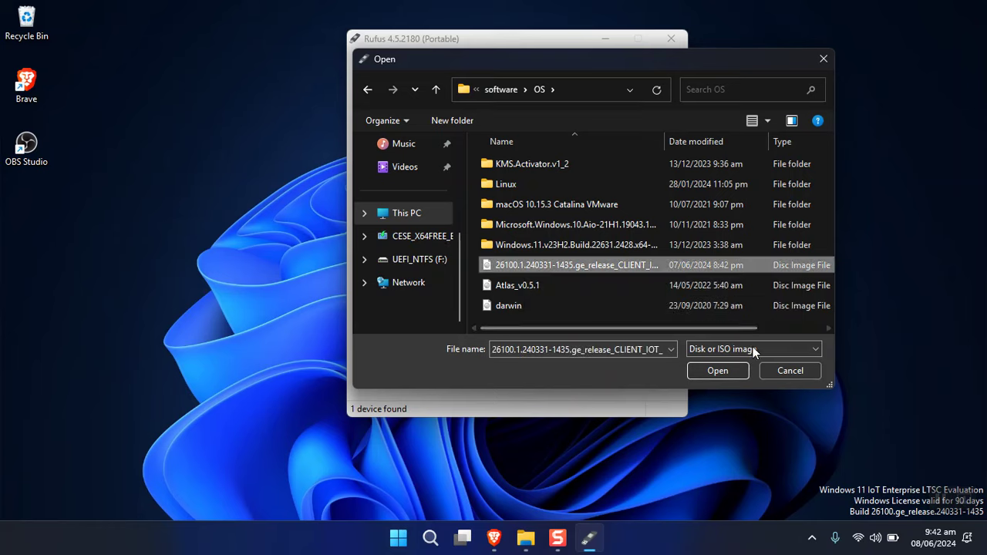
{"action": "left_click", "coordinate": [717, 370]}
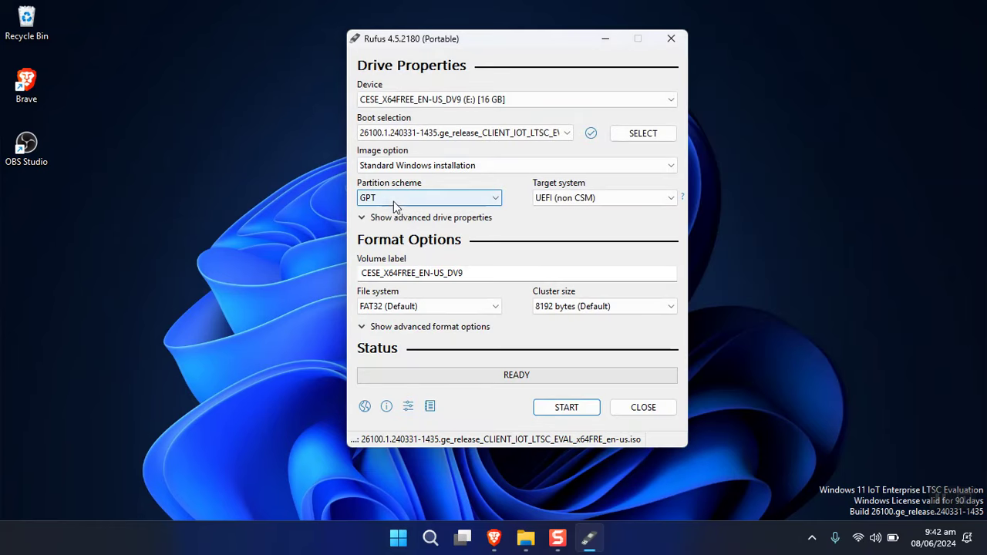
{"action": "left_click", "coordinate": [457, 306]}
{"action": "left_click", "coordinate": [432, 331]}
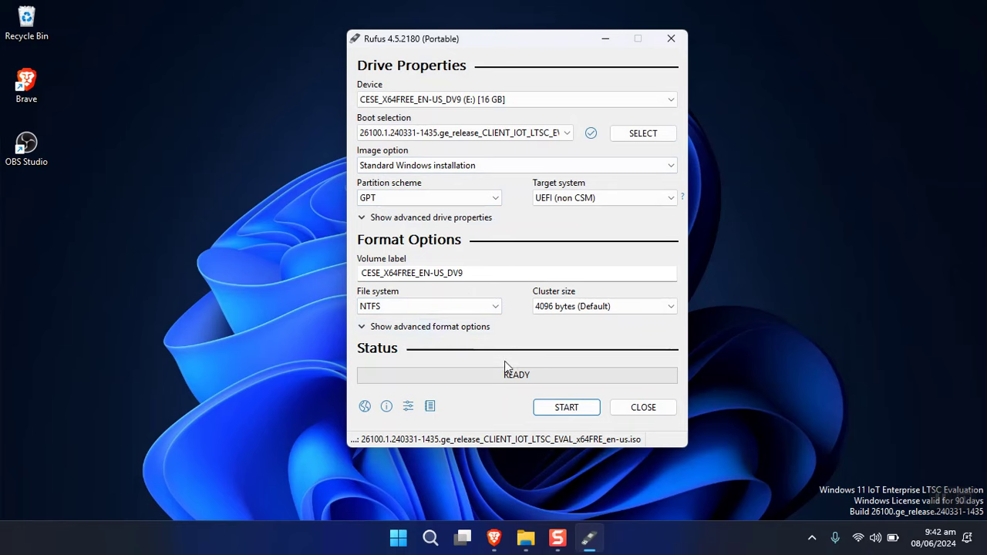
{"action": "left_click", "coordinate": [564, 409]}
{"action": "left_click_drag", "start_coordinate": [427, 175], "coordinate": [427, 124]}
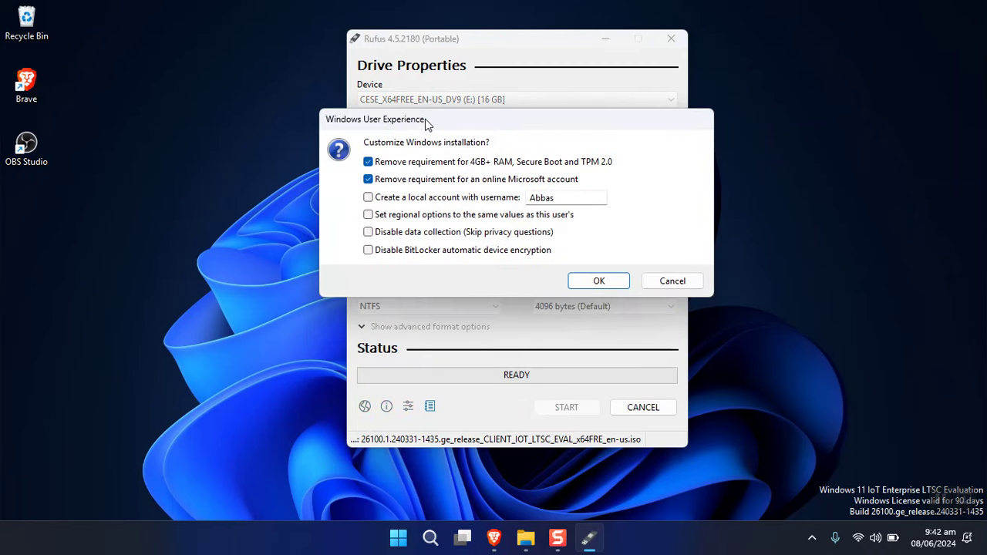
{"action": "left_click", "coordinate": [455, 164]}
{"action": "left_click", "coordinate": [455, 163]}
{"action": "left_click", "coordinate": [368, 162]}
{"action": "left_click", "coordinate": [388, 237]}
{"action": "left_click", "coordinate": [386, 255]}
{"action": "left_click", "coordinate": [392, 236]}
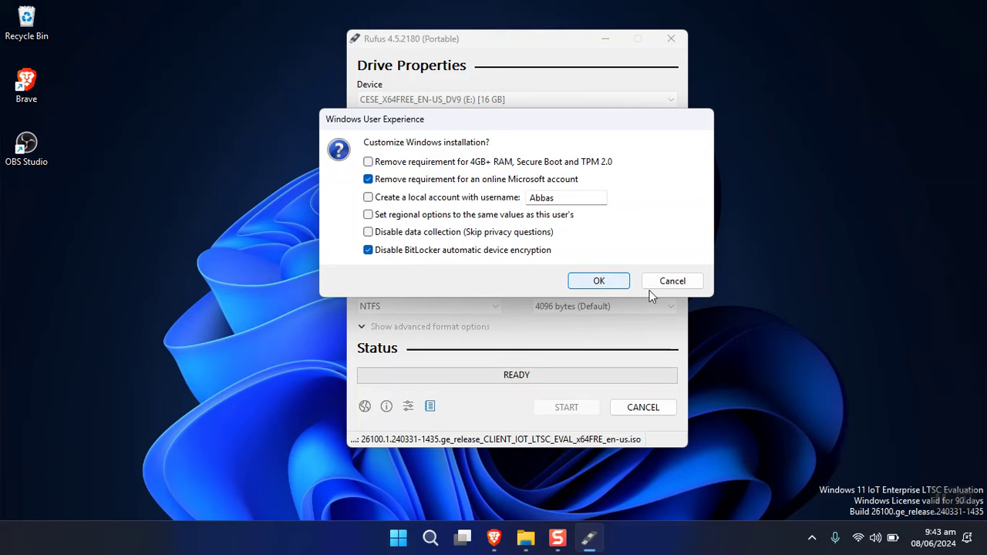
{"action": "left_click", "coordinate": [674, 281]}
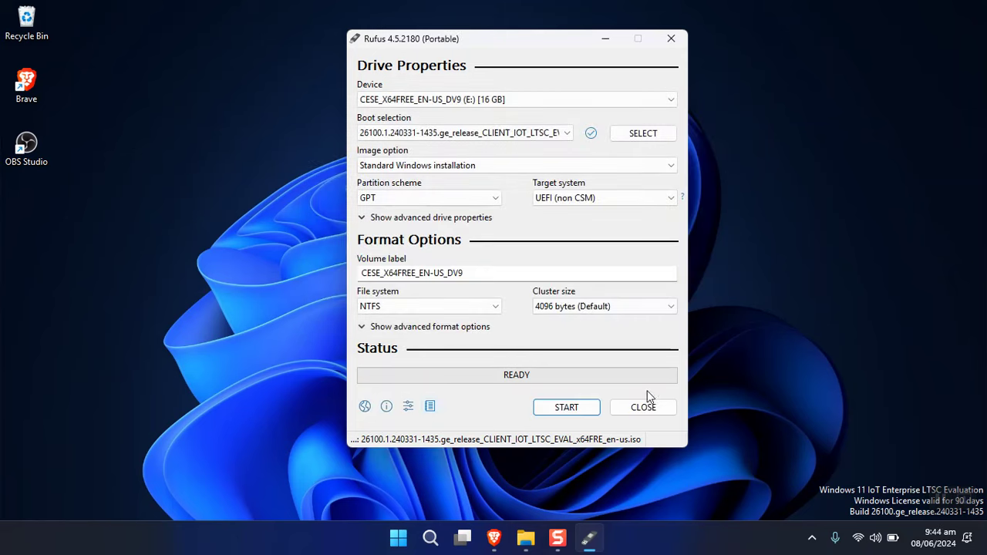
- Close Rufus with its CLOSE button
{"action": "left_click", "coordinate": [648, 409]}
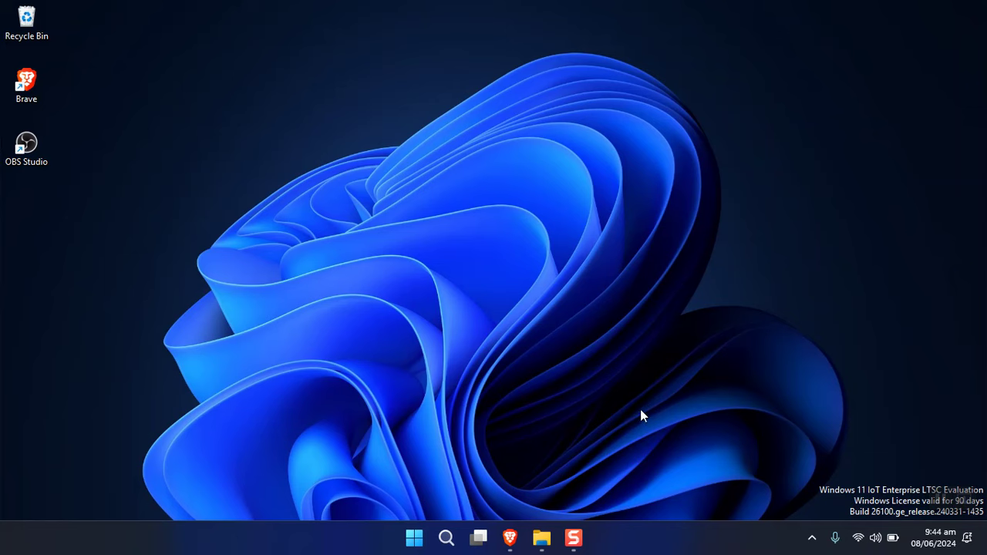
- Open File Explorer on Downloads and select the Notepad, Calculator and Snipping Tool installers
{"action": "left_click", "coordinate": [542, 538]}
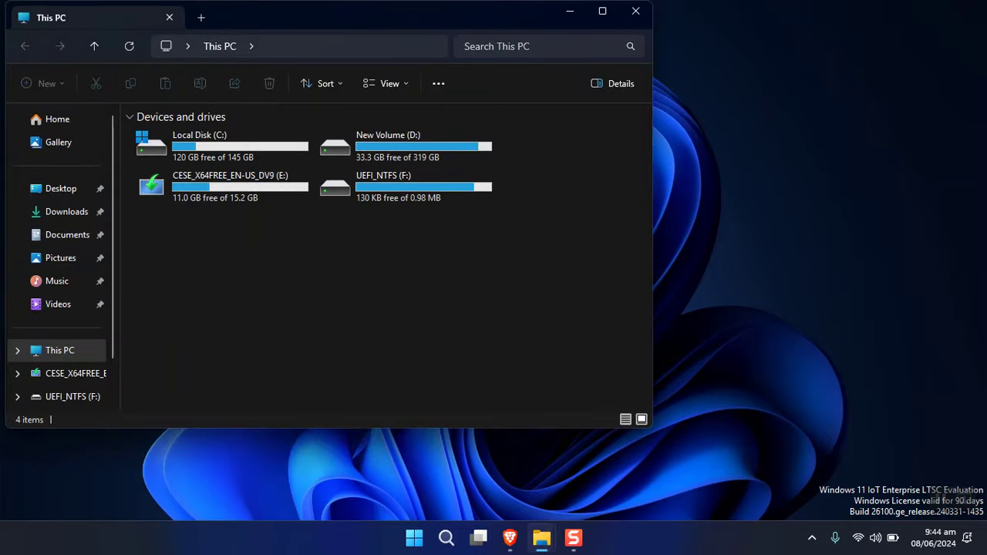
{"action": "left_click_drag", "start_coordinate": [254, 20], "coordinate": [423, 33]}
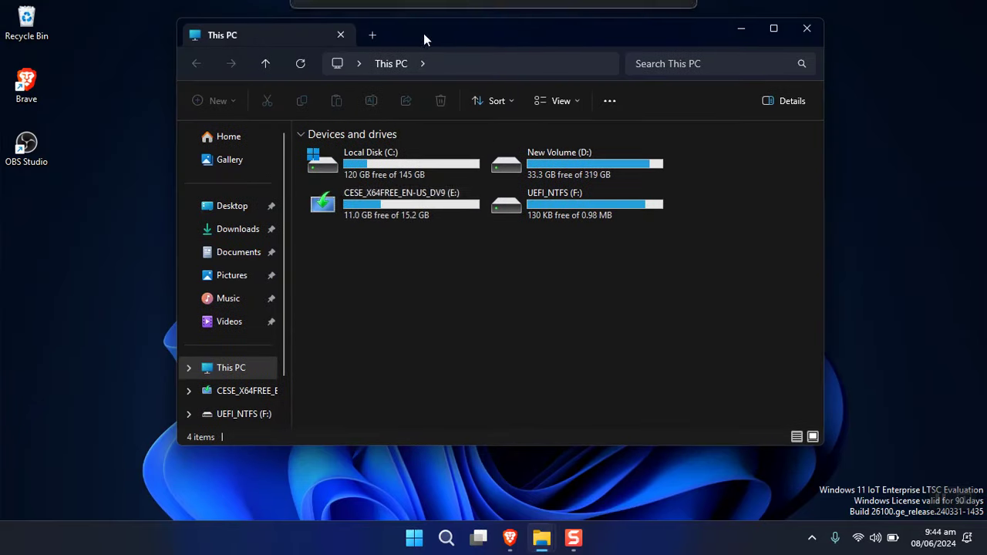
{"action": "left_click", "coordinate": [241, 229]}
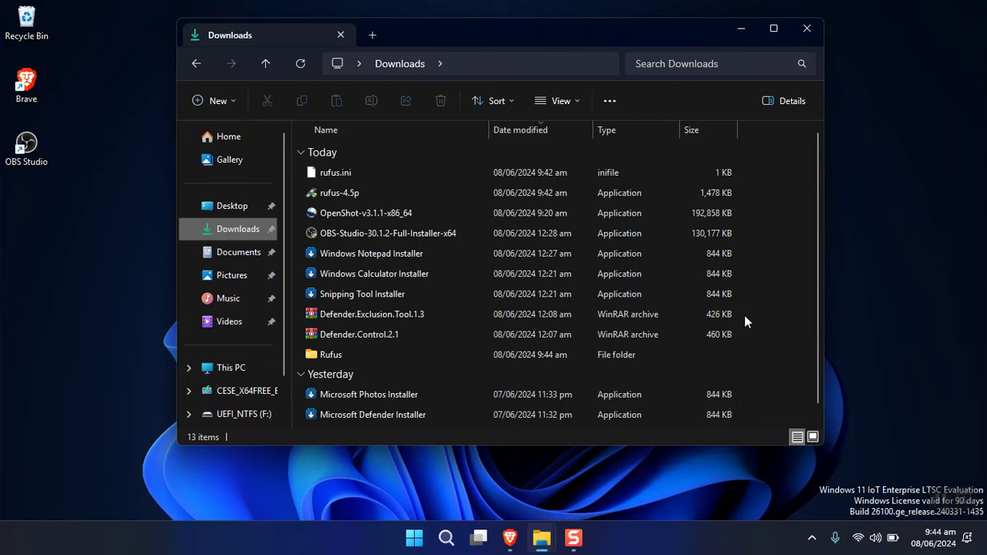
{"action": "scroll", "coordinate": [746, 339], "scroll_direction": "down", "scroll_amount": 1}
{"action": "scroll", "coordinate": [746, 338], "scroll_direction": "up", "scroll_amount": 1}
{"action": "left_click", "coordinate": [404, 251]}
{"action": "left_click", "coordinate": [396, 274]}
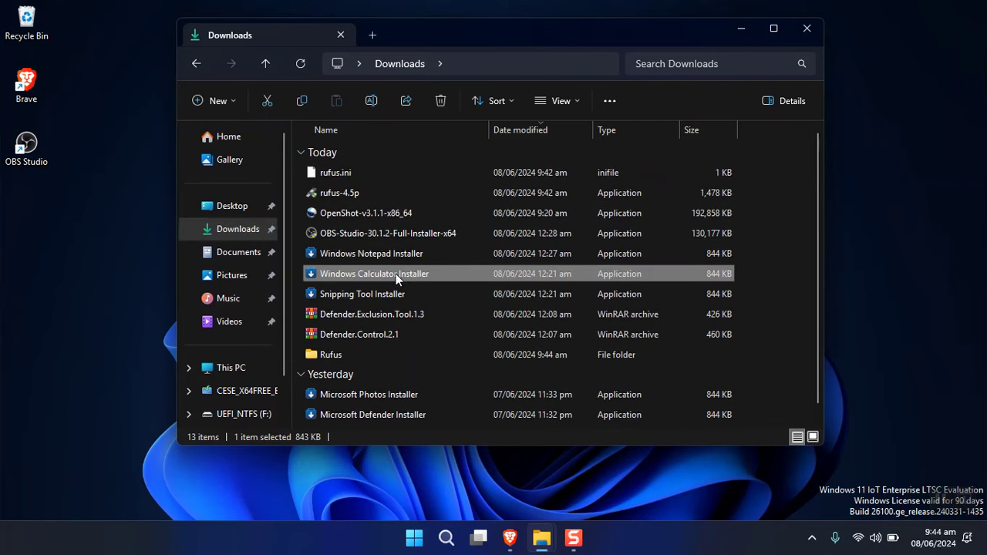
{"action": "left_click", "coordinate": [389, 294]}
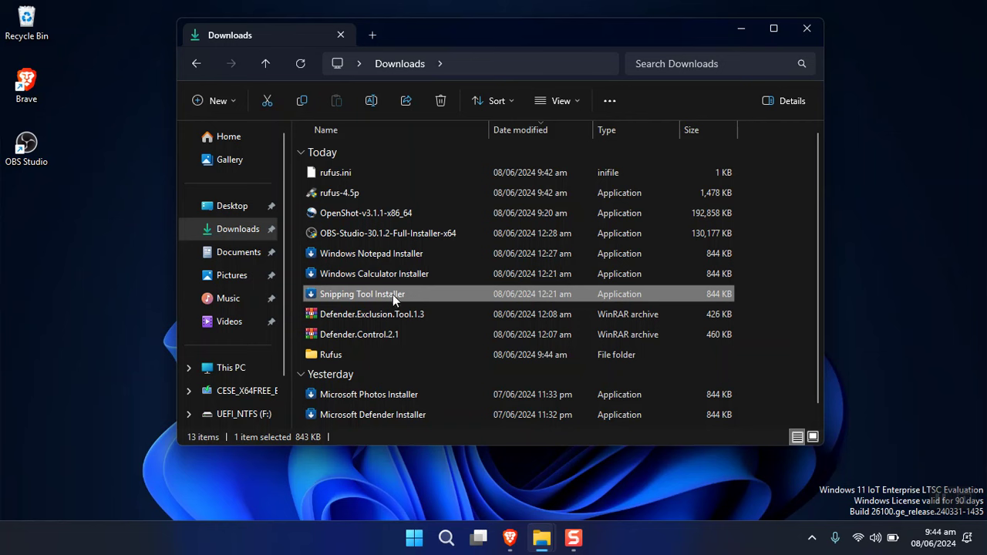
- In Brave, search the web for 'windows photo app' from the address bar
{"action": "left_click", "coordinate": [509, 538]}
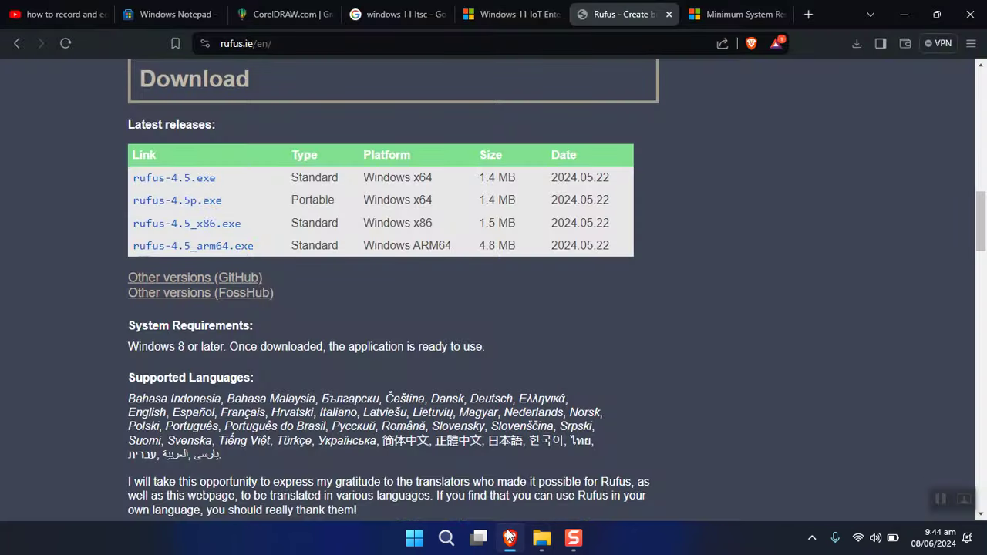
{"action": "left_click", "coordinate": [708, 14]}
{"action": "left_click", "coordinate": [599, 44]}
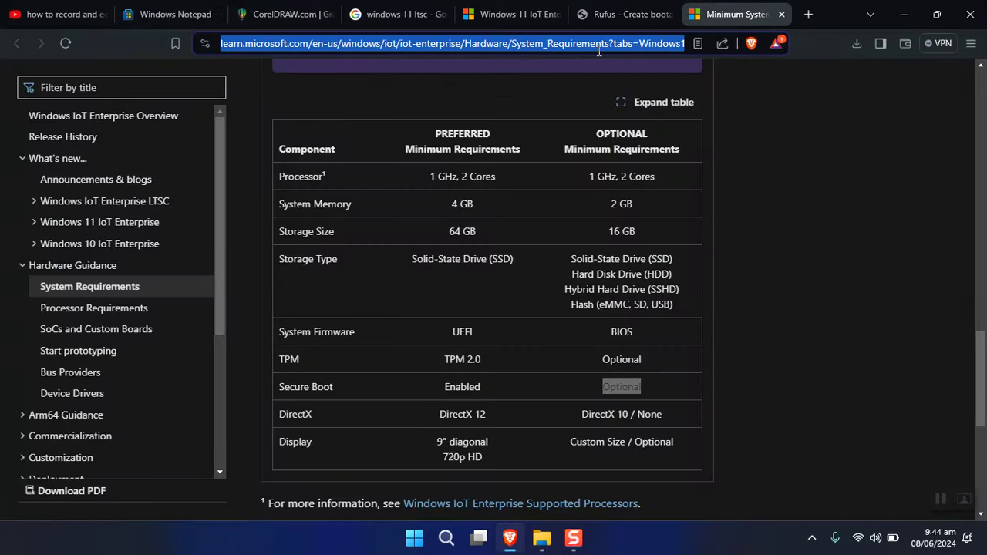
{"action": "type", "text": "p"}
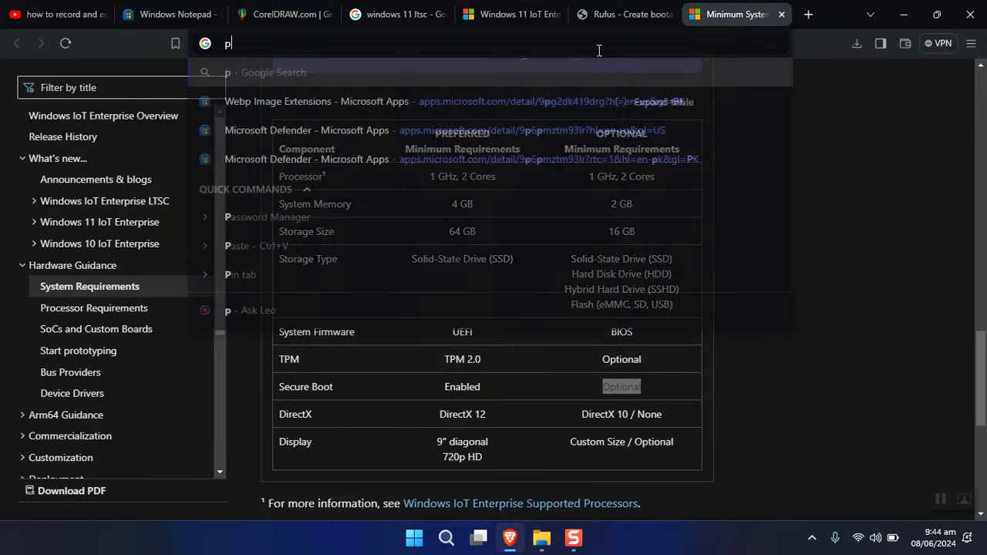
{"action": "key", "text": "BackSpace"}
{"action": "type", "text": "wind"}
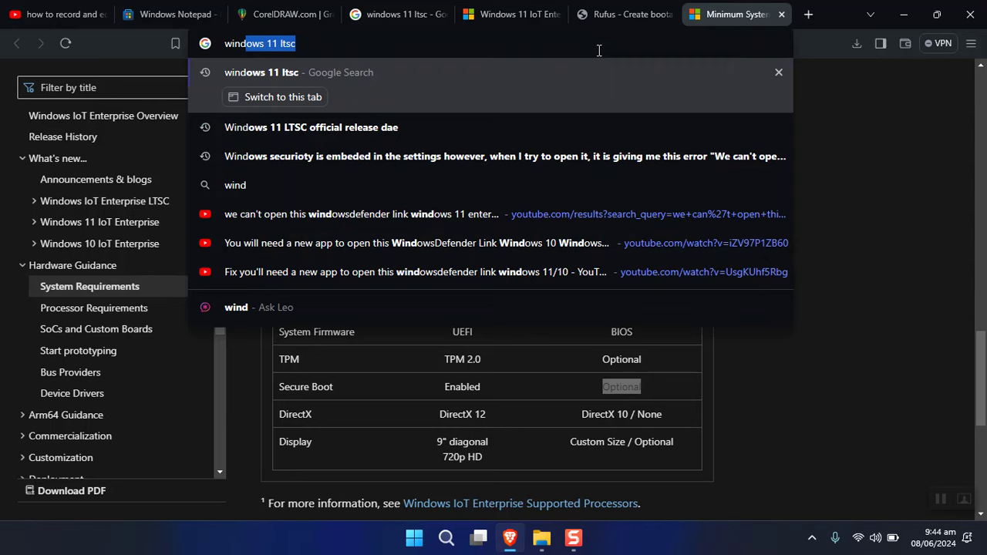
{"action": "type", "text": "ows phont"}
{"action": "key", "text": "BackSpace"}
{"action": "key", "text": "BackSpace"}
{"action": "type", "text": "to app"}
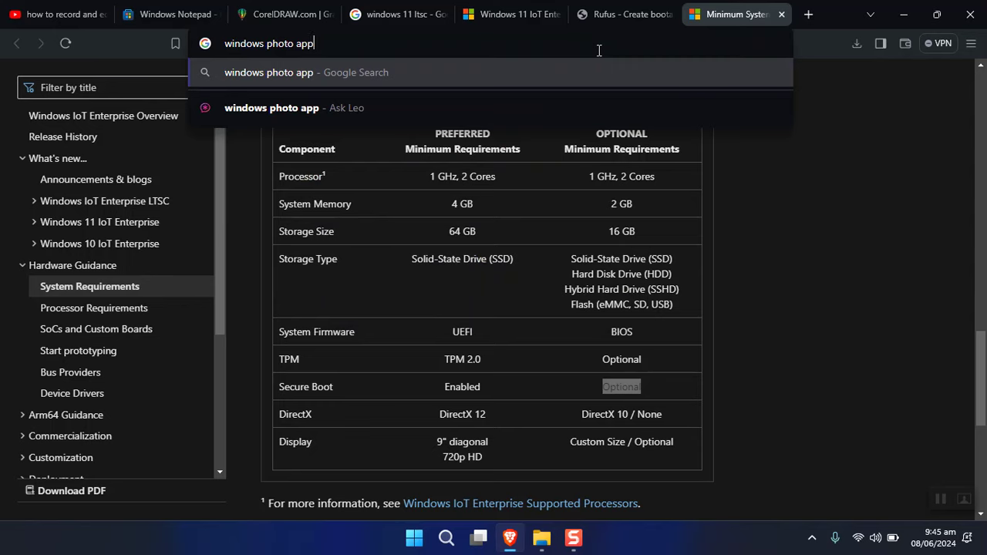
{"action": "key", "text": "Return"}
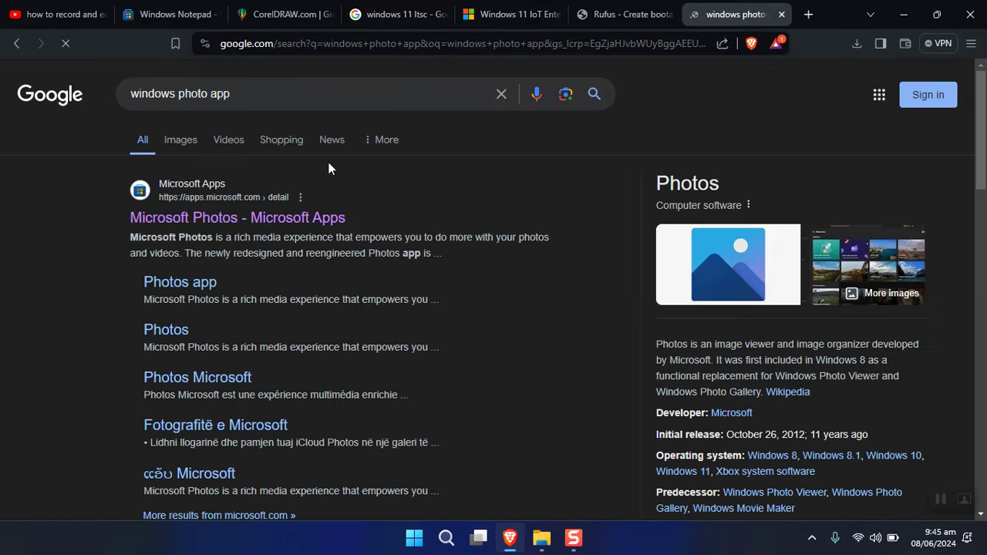
- Open the Microsoft Photos Store result in a new tab and start downloading its installer
{"action": "middle_click", "coordinate": [177, 228]}
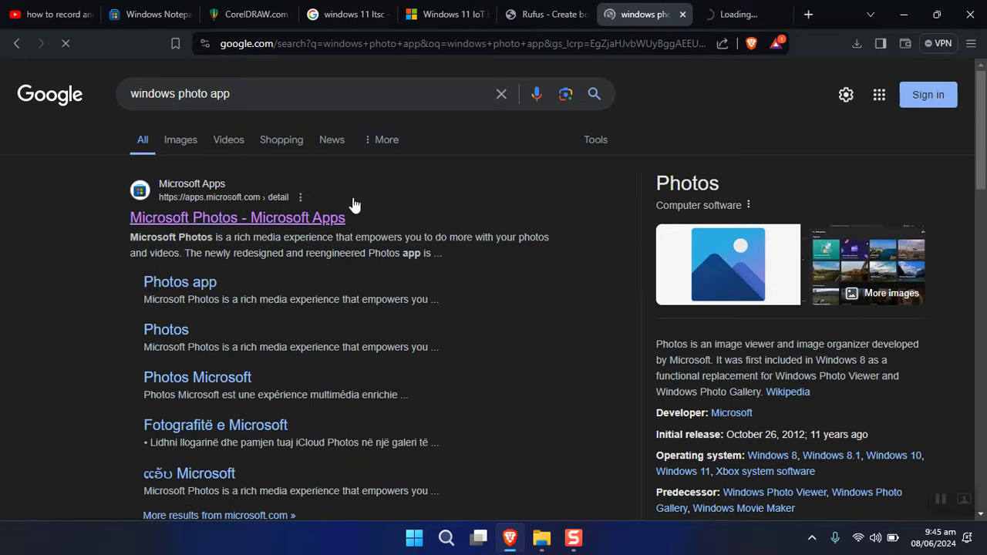
{"action": "left_click", "coordinate": [744, 13]}
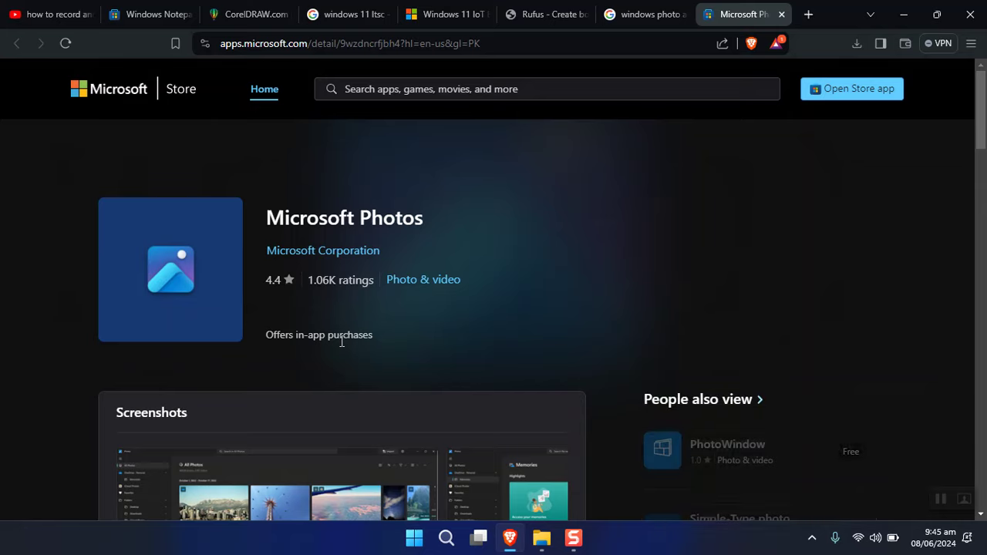
{"action": "scroll", "coordinate": [376, 284], "scroll_direction": "down", "scroll_amount": 2}
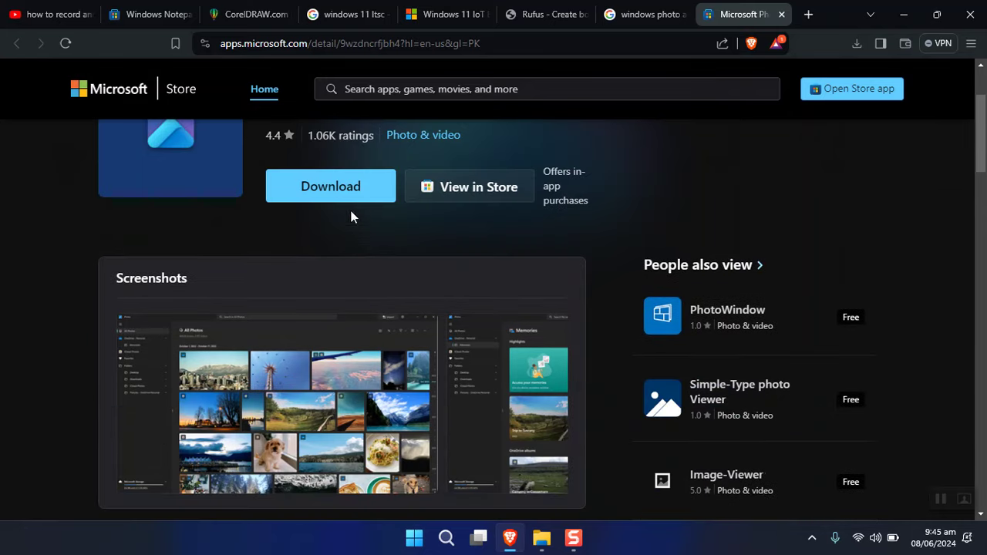
{"action": "scroll", "coordinate": [351, 217], "scroll_direction": "up", "scroll_amount": 2}
{"action": "left_click", "coordinate": [341, 333]}
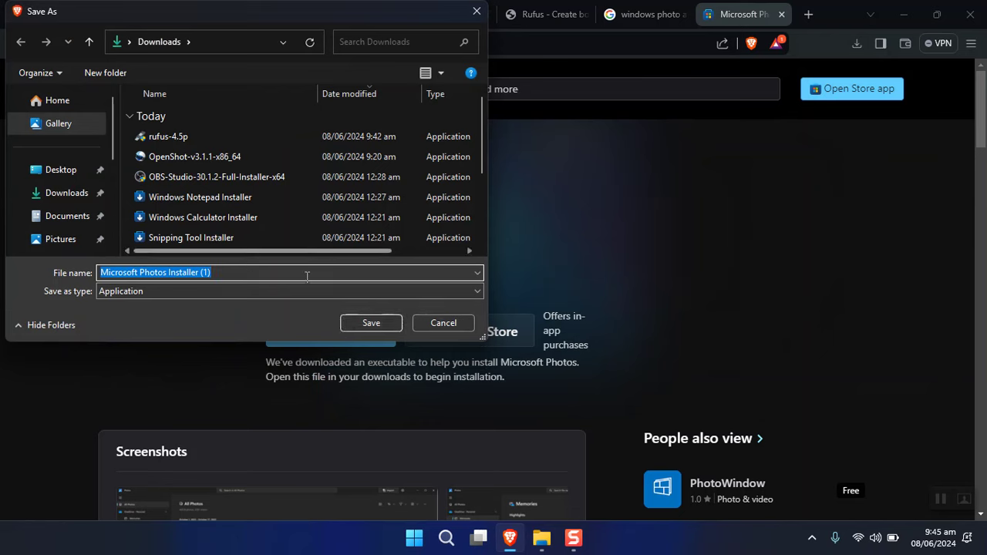
- Cancel the duplicate installer save and open Screenshot (2) from Pictures > Screenshots
{"action": "left_click", "coordinate": [450, 327]}
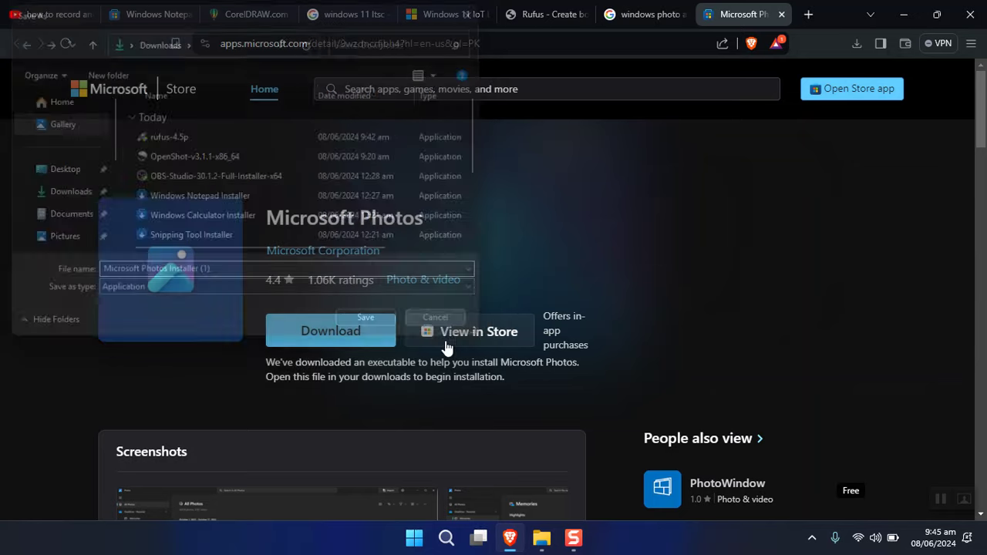
{"action": "mouse_move", "coordinate": [541, 537]}
{"action": "left_click", "coordinate": [494, 477]}
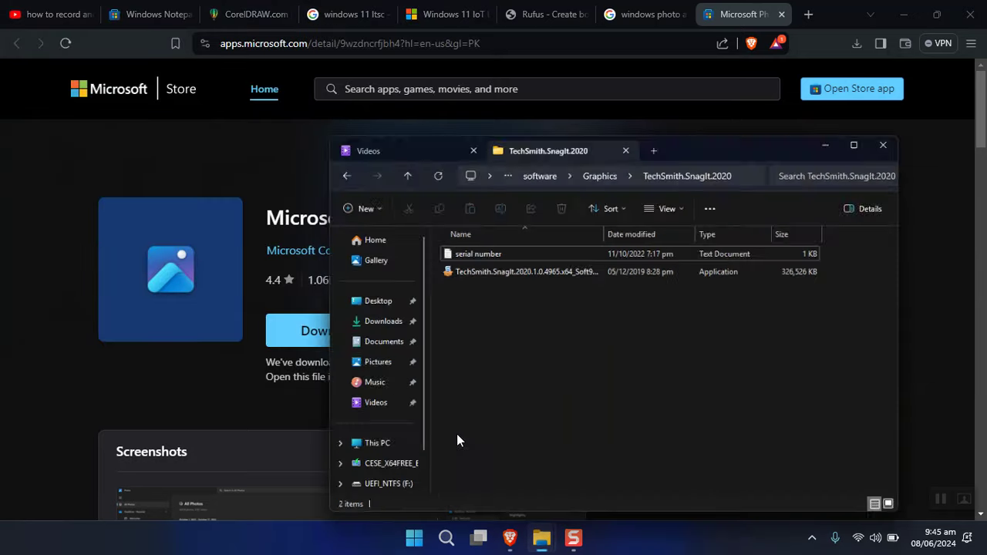
{"action": "left_click", "coordinate": [357, 340]}
{"action": "left_click", "coordinate": [473, 255]}
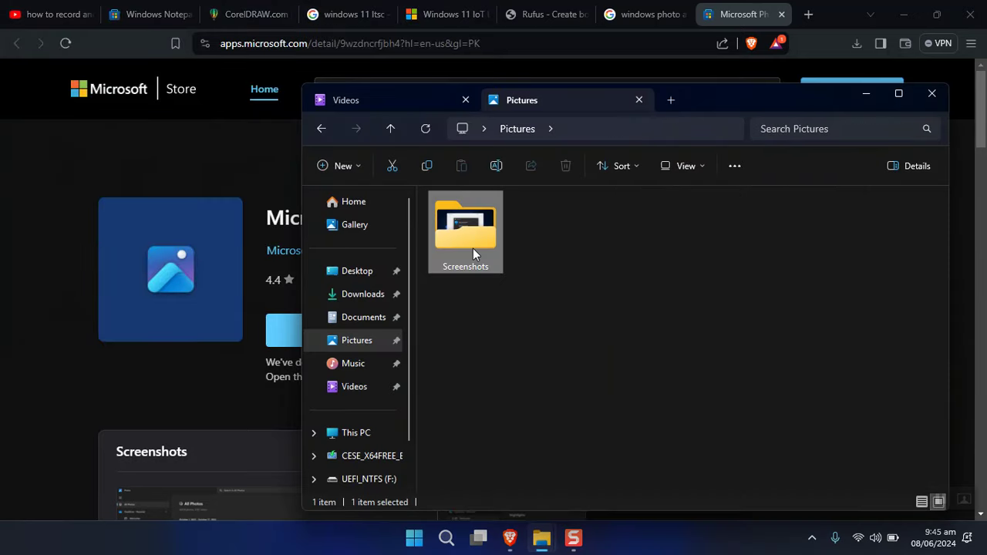
{"action": "double_click", "coordinate": [473, 255]}
{"action": "left_click", "coordinate": [537, 257]}
{"action": "double_click", "coordinate": [534, 256]}
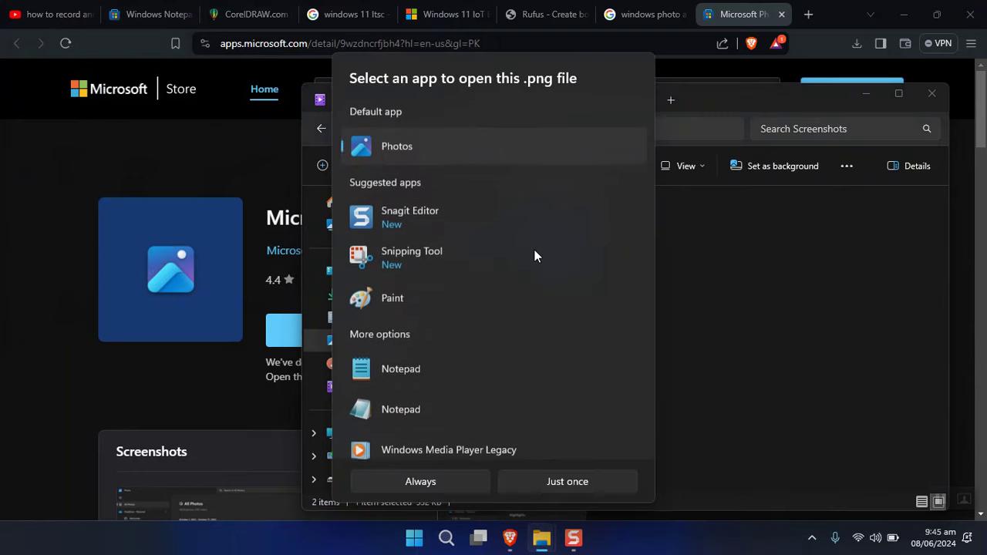
- Always open PNGs in Photos, view the screenshot full screen, zoom, pan and flip between images
{"action": "left_click", "coordinate": [455, 482]}
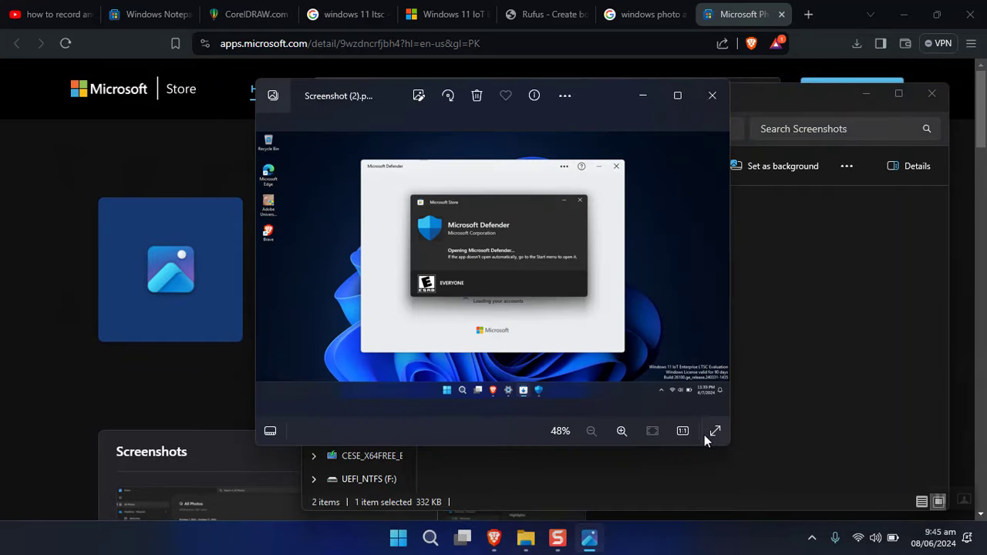
{"action": "left_click", "coordinate": [715, 432]}
{"action": "scroll", "coordinate": [511, 308], "scroll_direction": "up", "scroll_amount": 3}
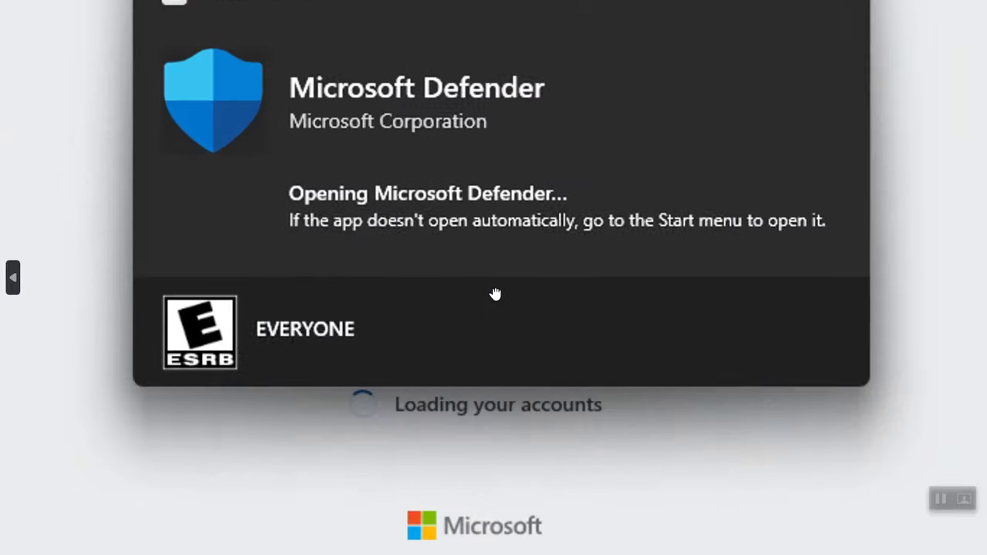
{"action": "left_click_drag", "start_coordinate": [496, 295], "coordinate": [535, 471]}
{"action": "scroll", "coordinate": [495, 333], "scroll_direction": "down", "scroll_amount": 3}
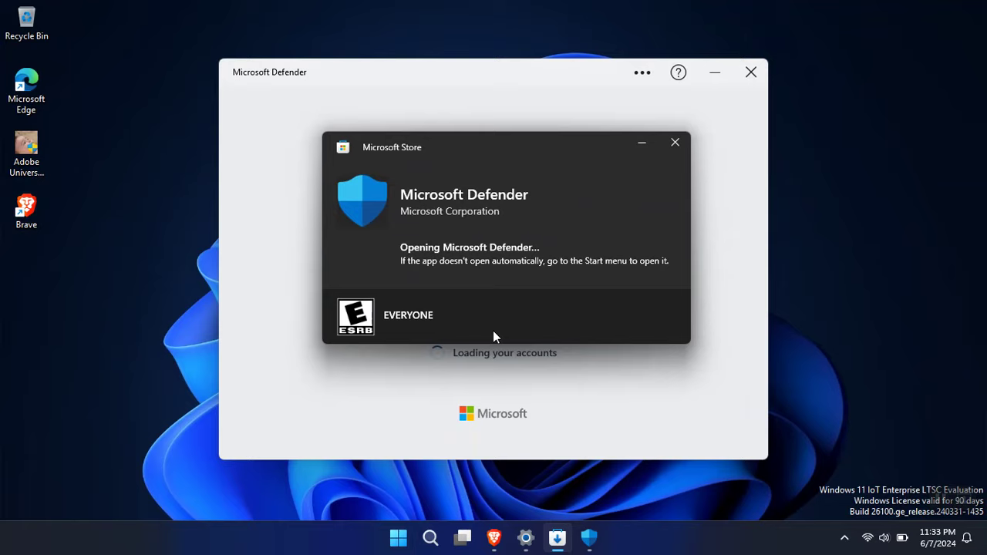
{"action": "key", "text": "Right"}
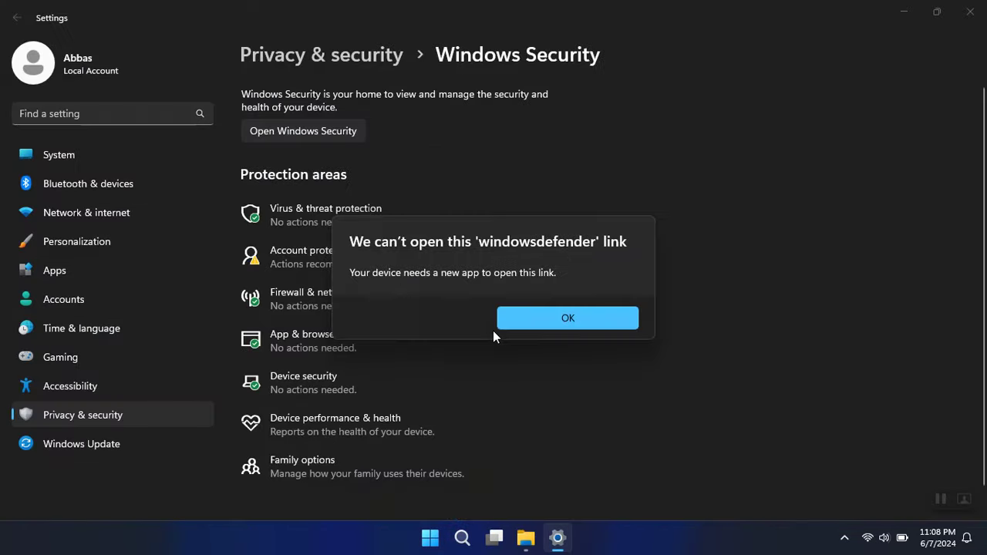
{"action": "key", "text": "Left"}
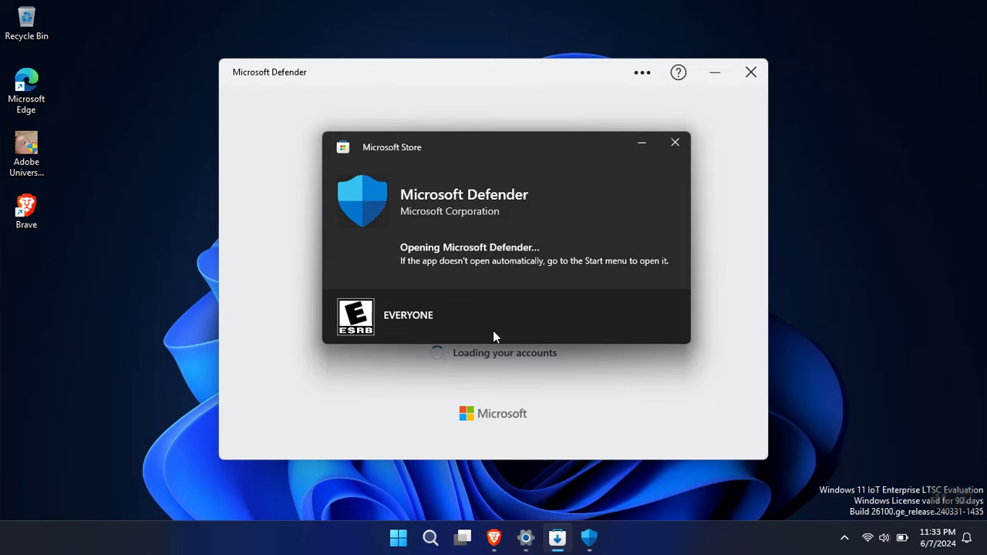
- Exit full screen, close Photos, and minimise File Explorer and Brave
{"action": "key", "text": "Escape"}
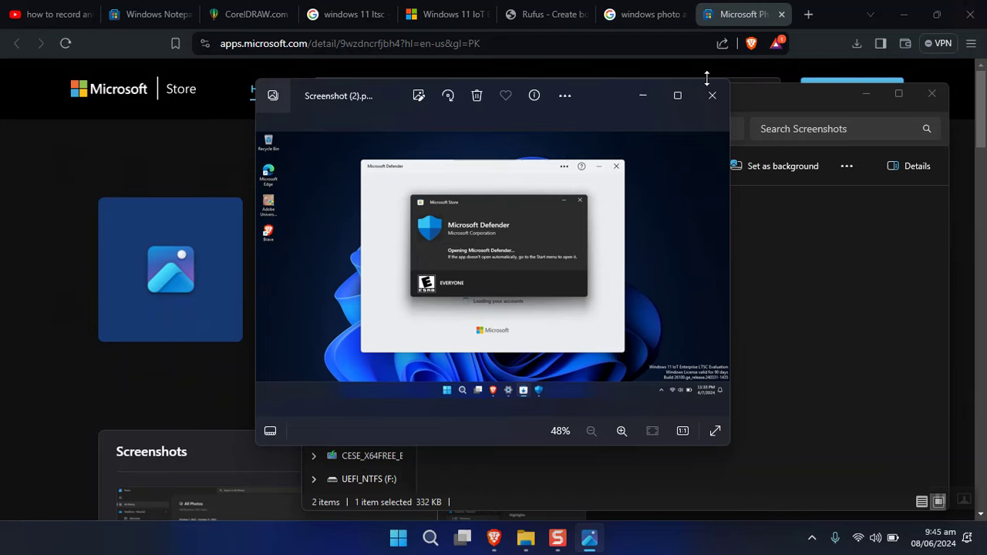
{"action": "left_click", "coordinate": [713, 94]}
{"action": "left_click", "coordinate": [866, 93]}
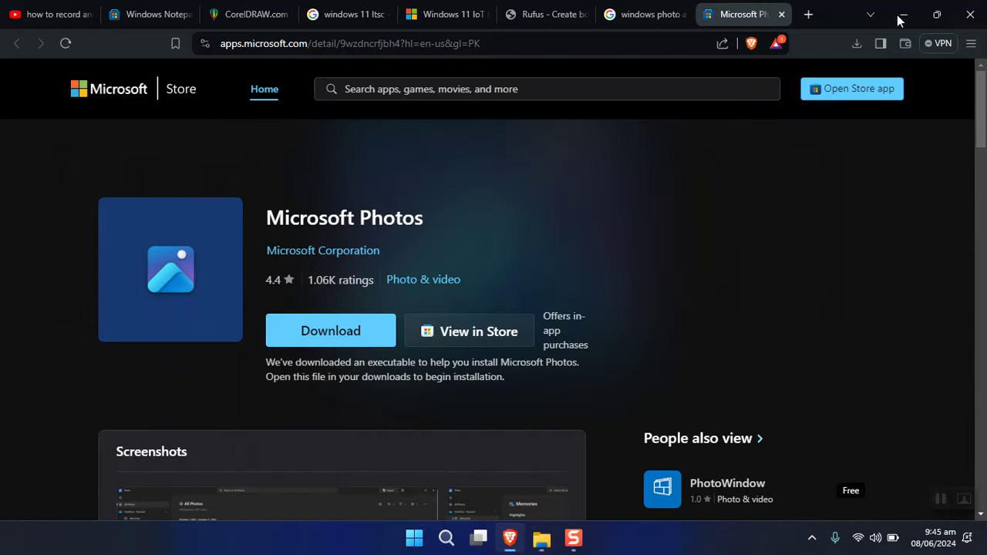
{"action": "left_click", "coordinate": [899, 21]}
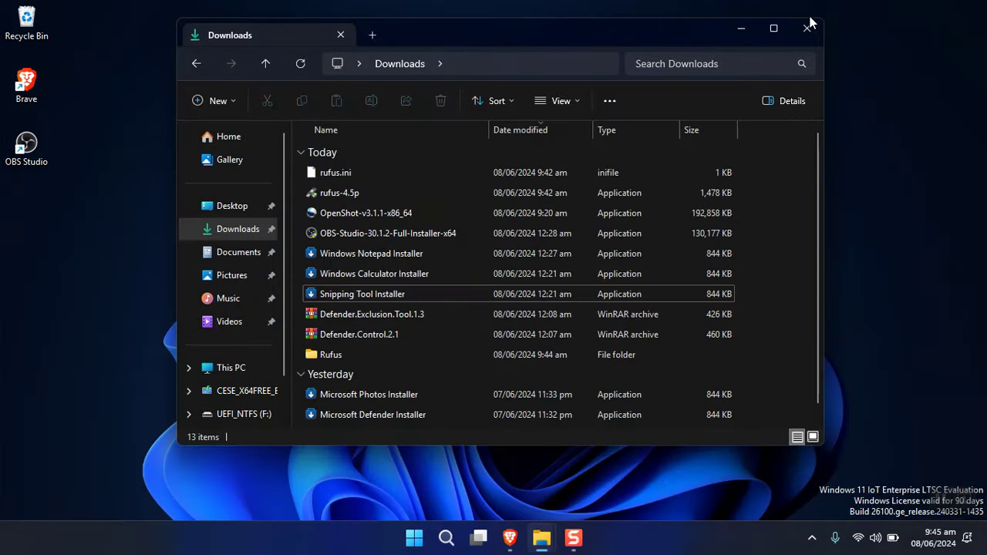
- Close the Downloads window, run winver, and centre the About Windows dialog showing 24H2 build 26100.560
{"action": "left_click", "coordinate": [813, 32]}
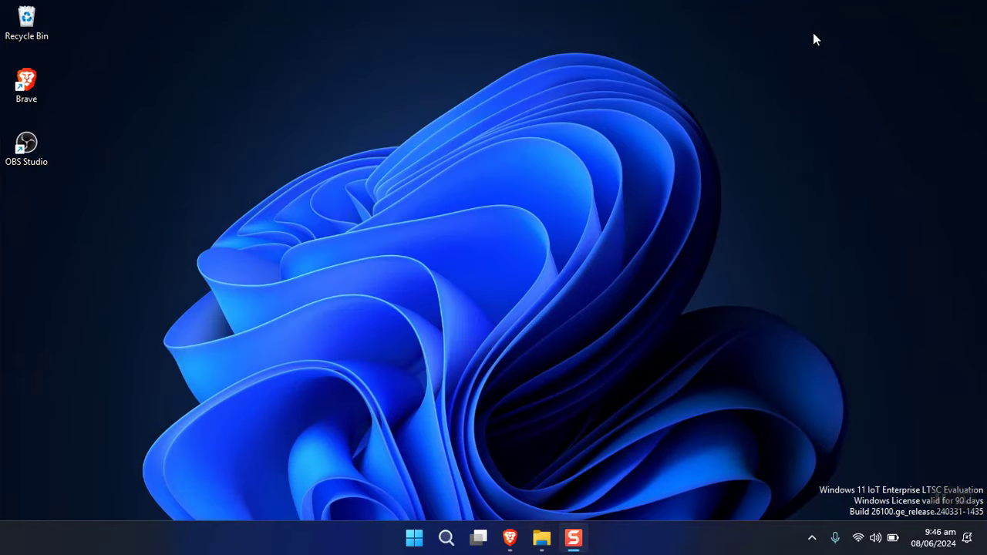
{"action": "key", "text": "super+r"}
{"action": "type", "text": "winver"}
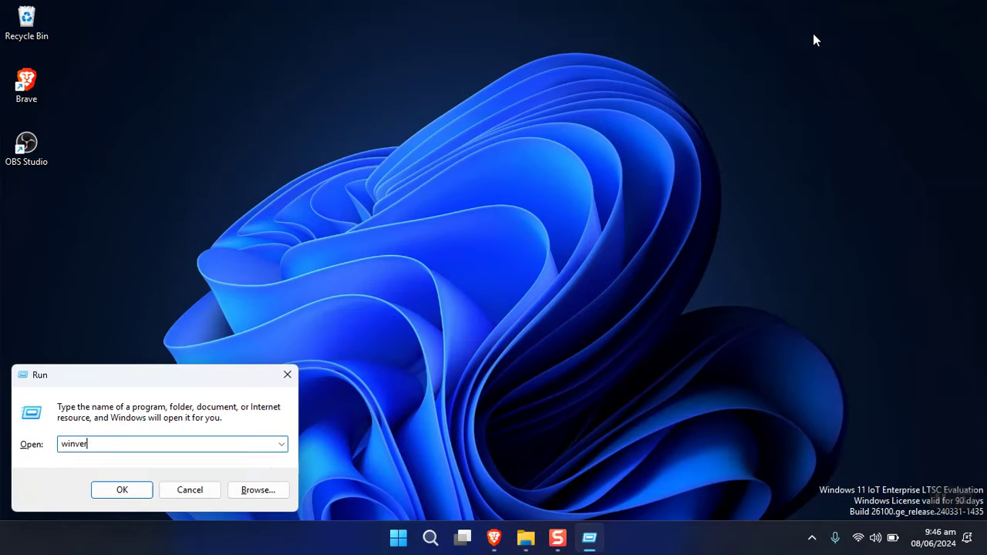
{"action": "key", "text": "Return"}
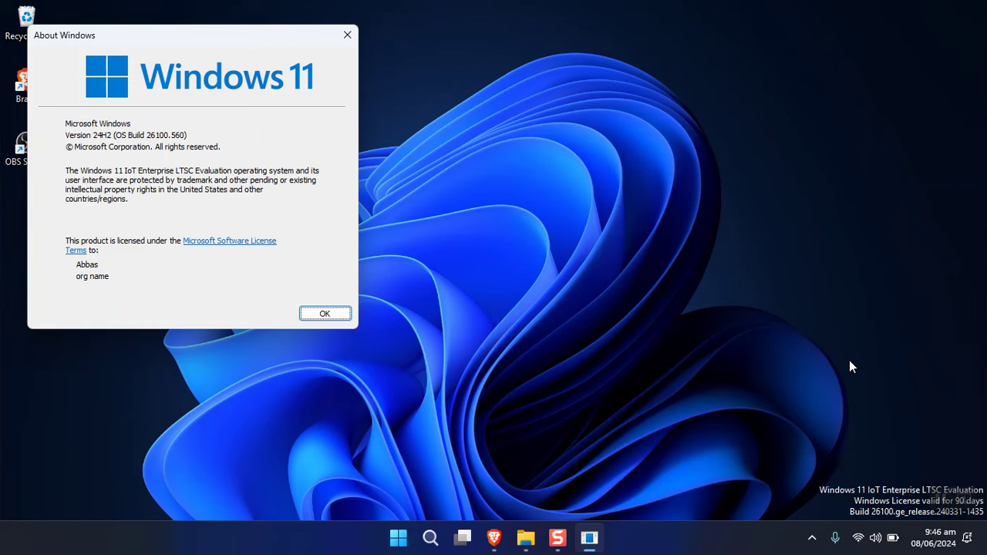
{"action": "left_click_drag", "start_coordinate": [160, 42], "coordinate": [455, 106]}
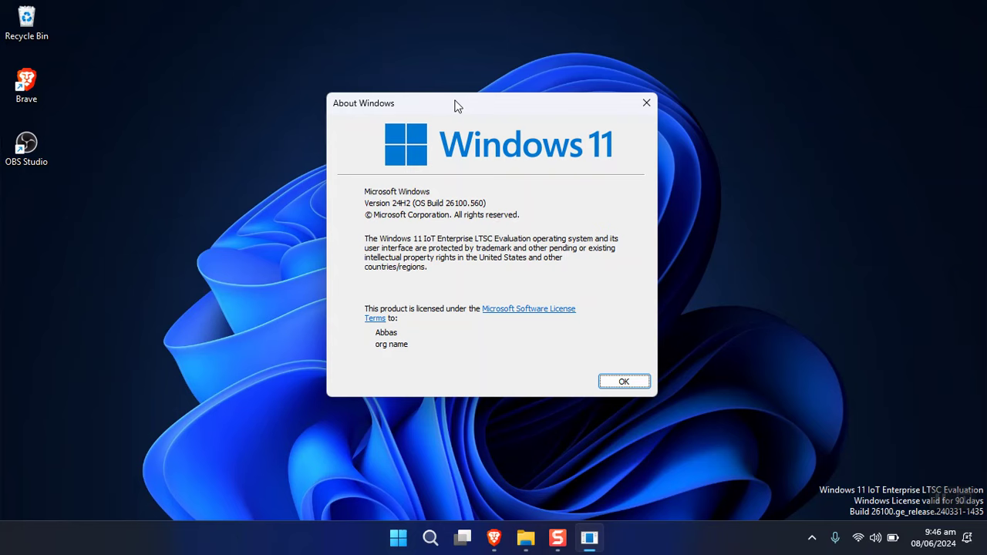